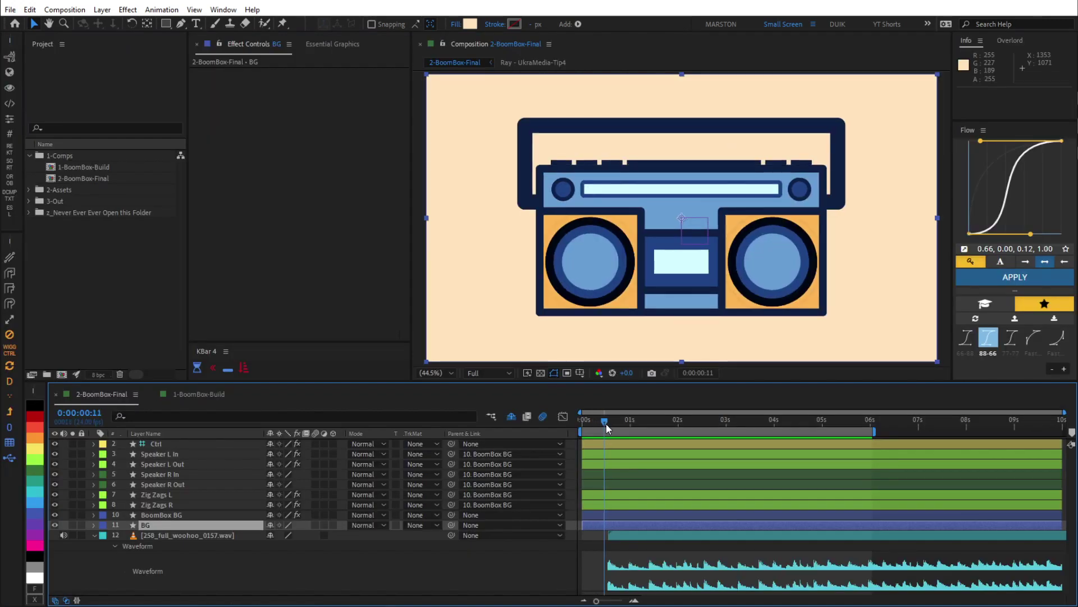
Scrub through 2-BoomBox-Final to preview the speakers pulsing and zigzags shrinking with the music.
drag(607, 429, 647, 431)
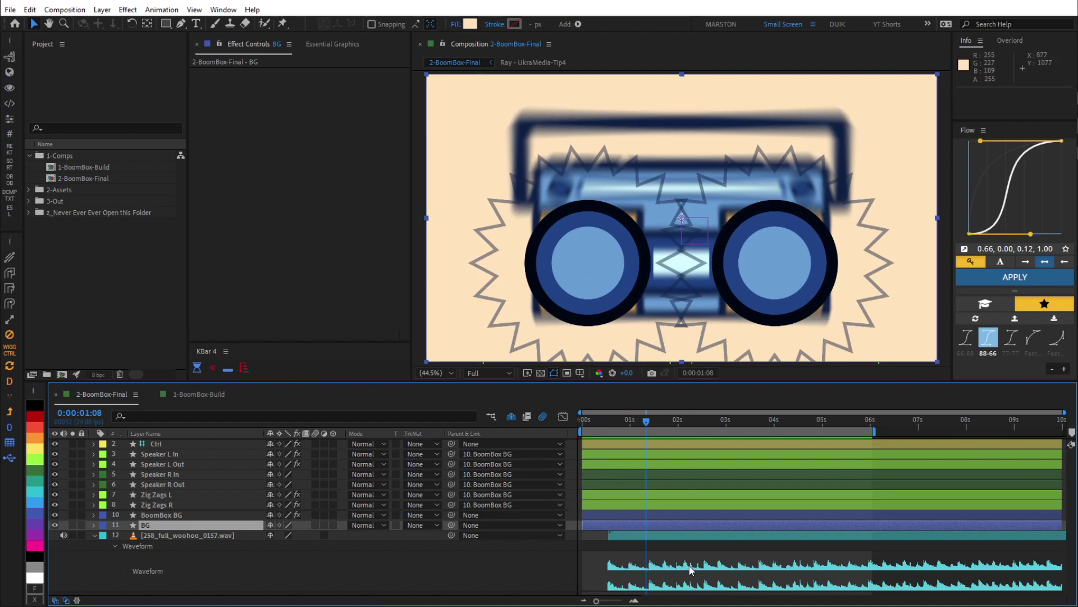
mouse_move(645, 425)
mouse_down()
mouse_move(690, 439)
mouse_move(650, 439)
mouse_up()
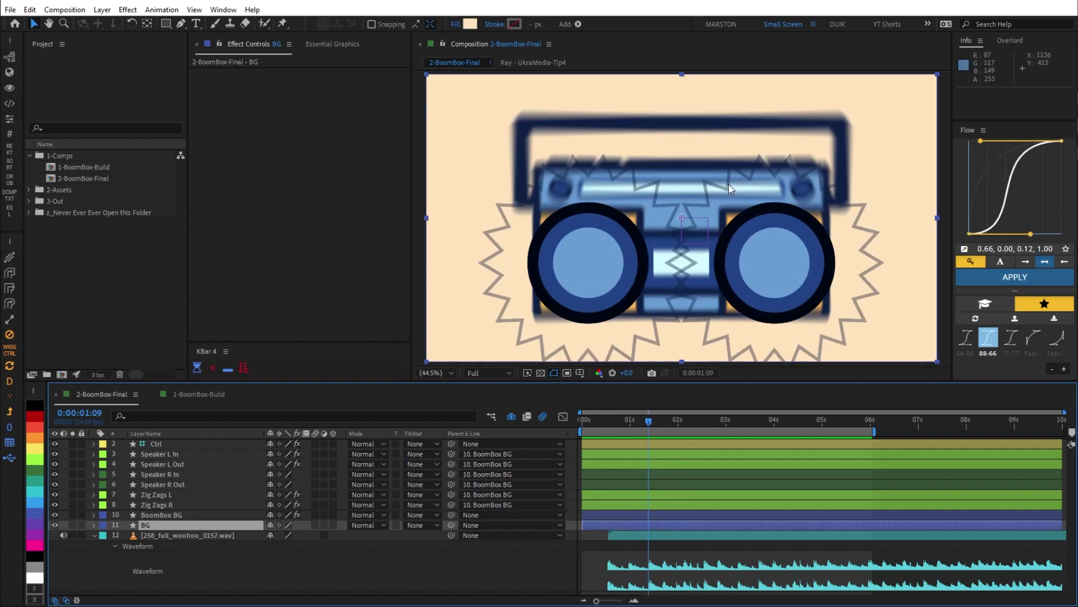
drag(609, 424, 692, 423)
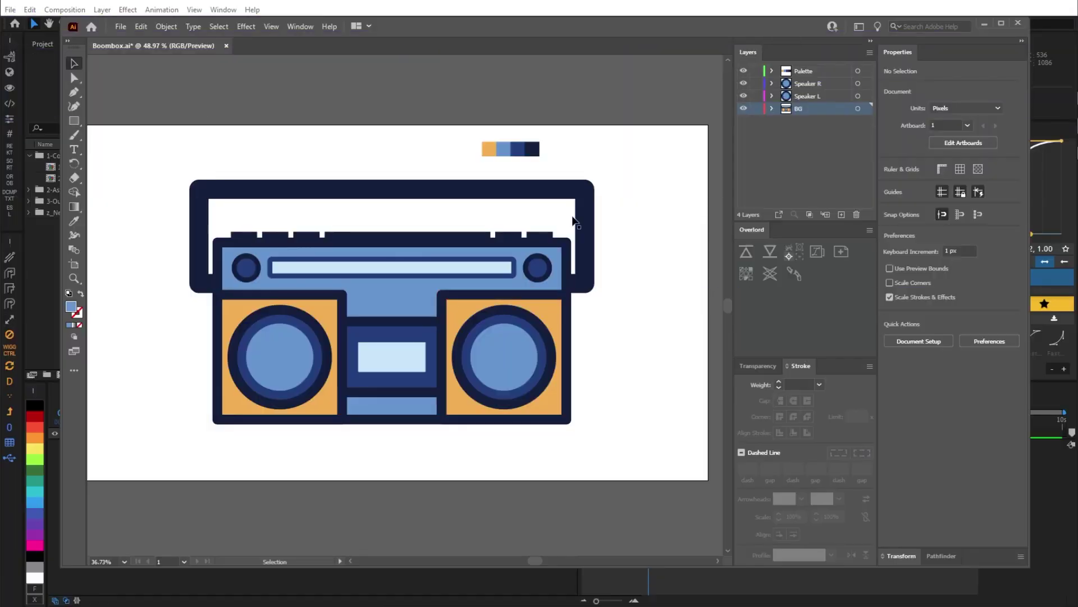
Check the Illustrator layers, select the BG artwork and push the boombox body to After Effects.
click(743, 84)
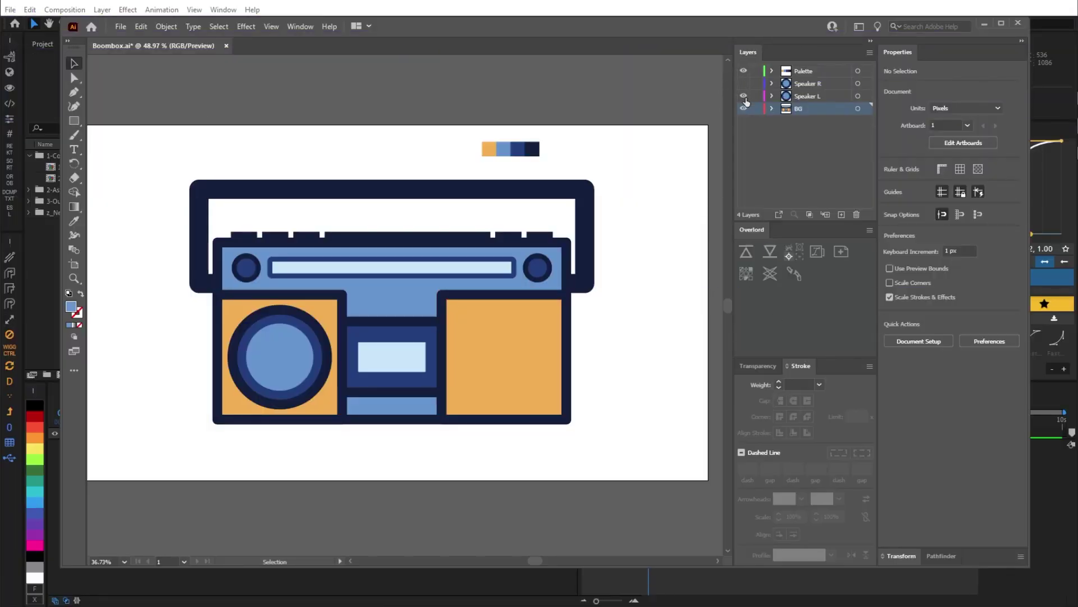
click(744, 96)
click(743, 84)
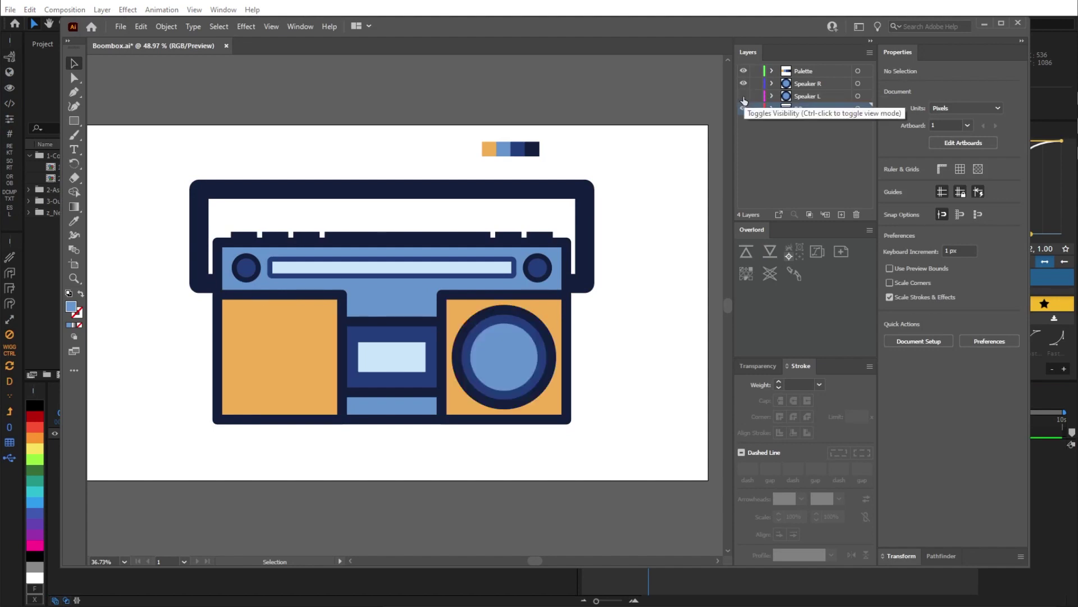
click(743, 96)
click(743, 109)
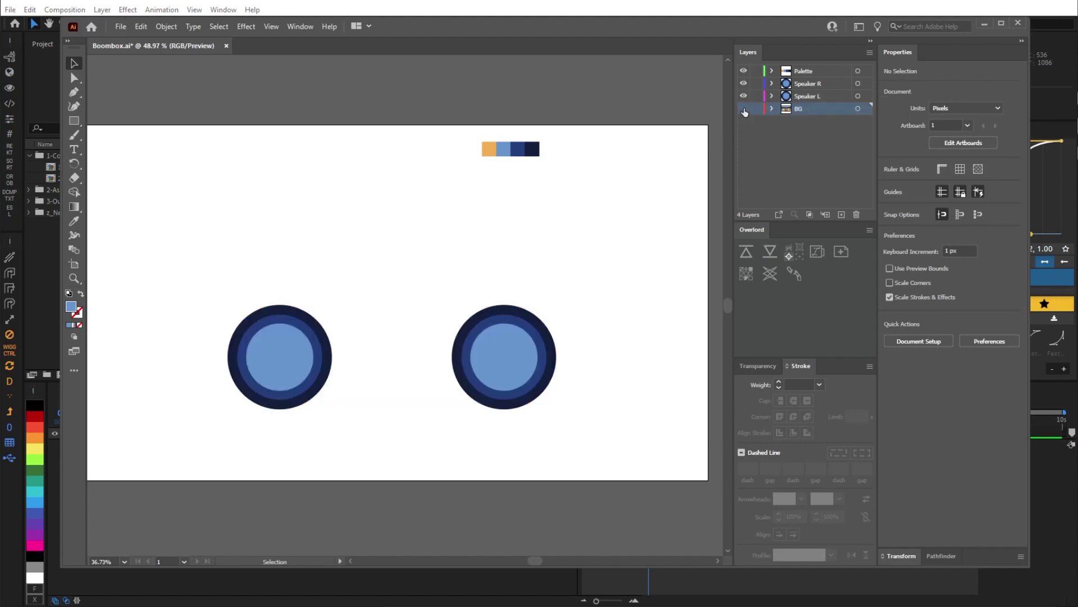
click(744, 109)
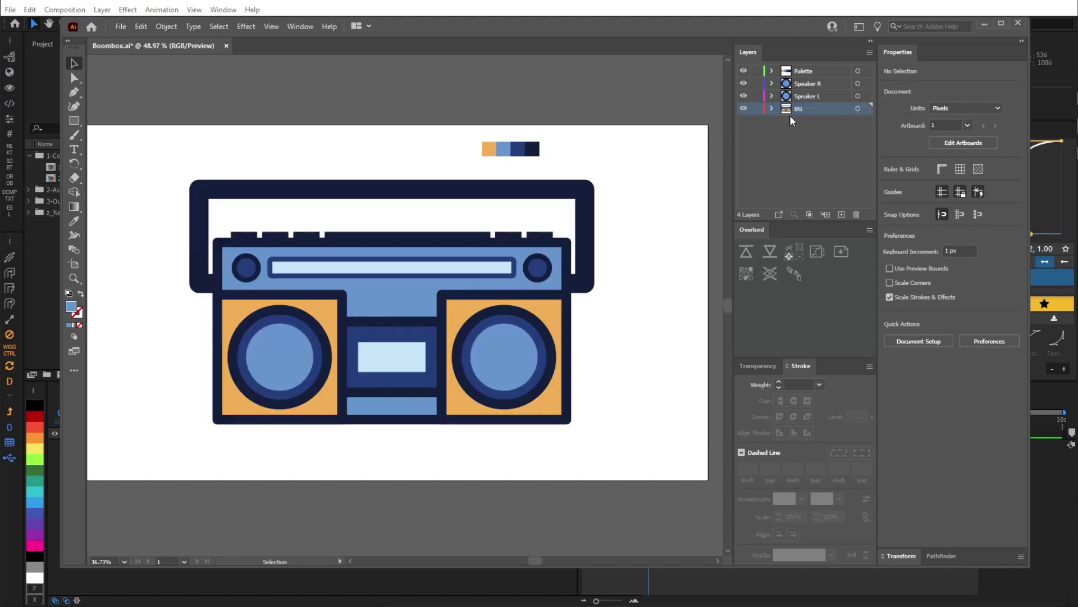
click(858, 109)
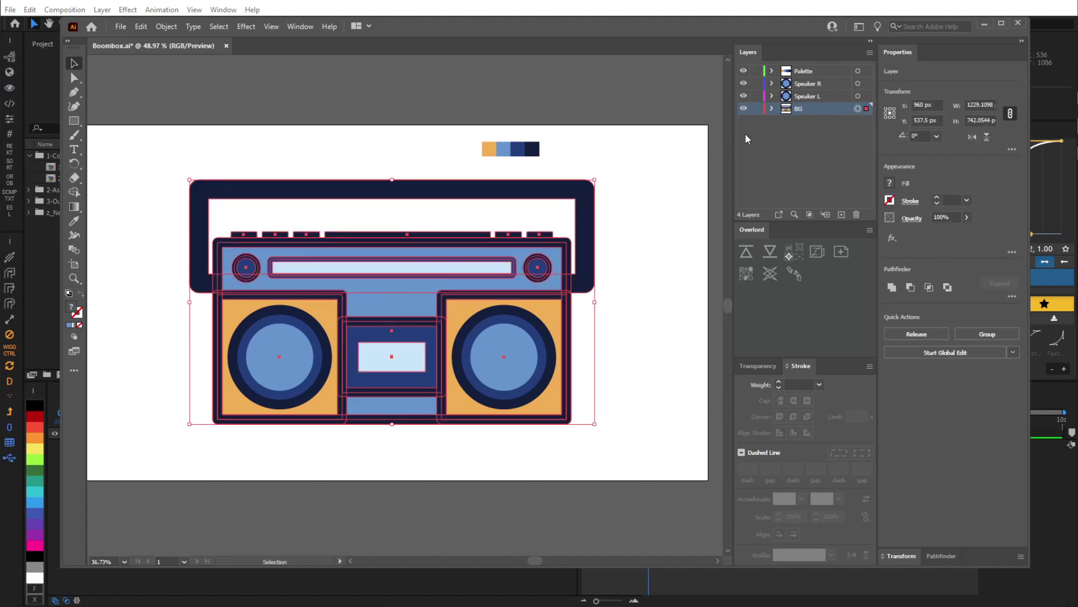
click(743, 96)
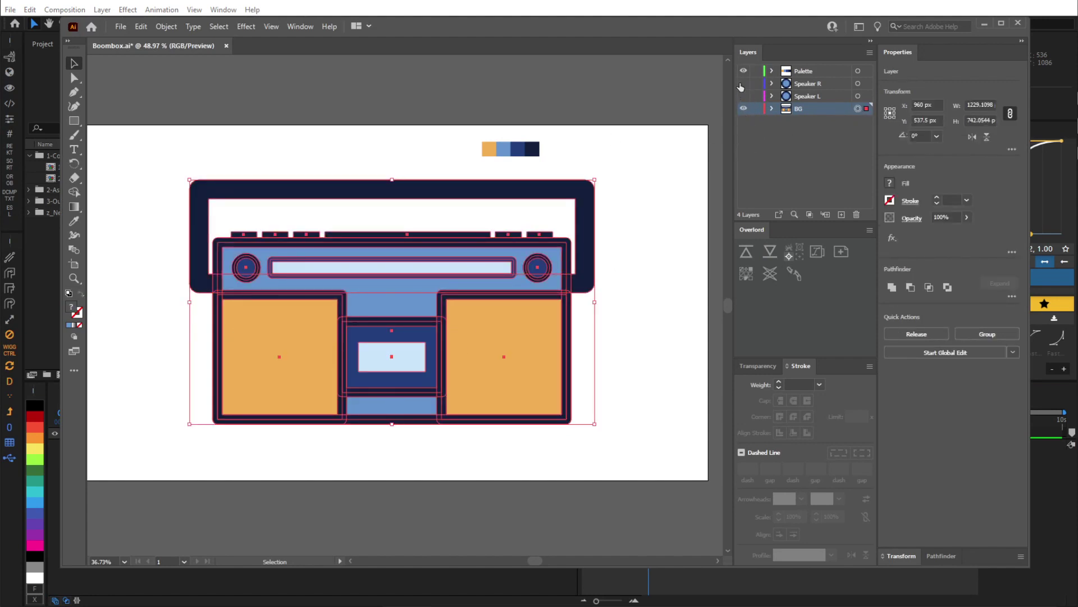
click(743, 96)
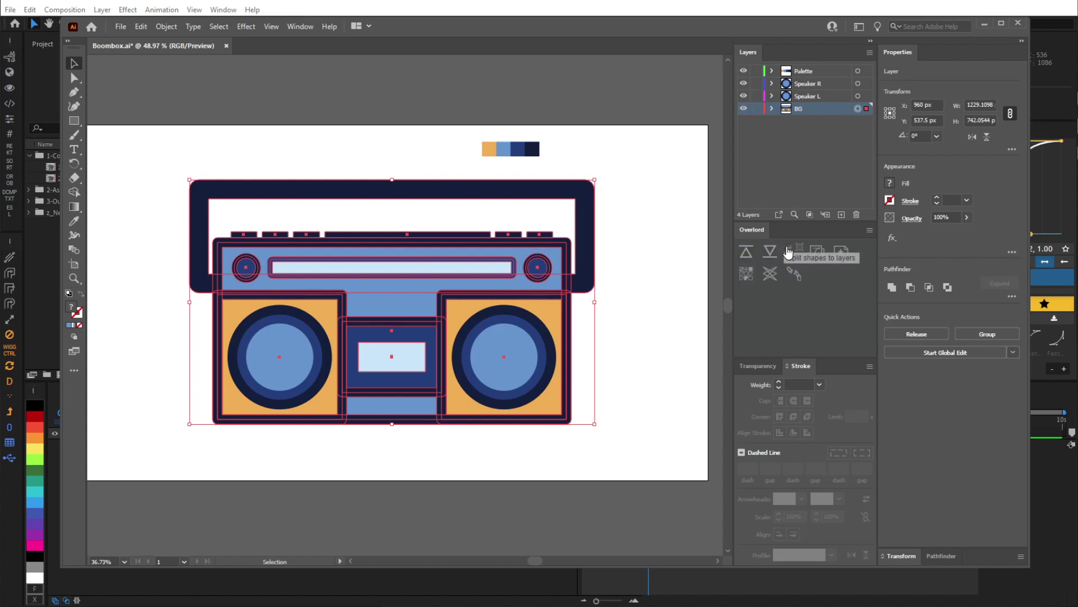
click(746, 251)
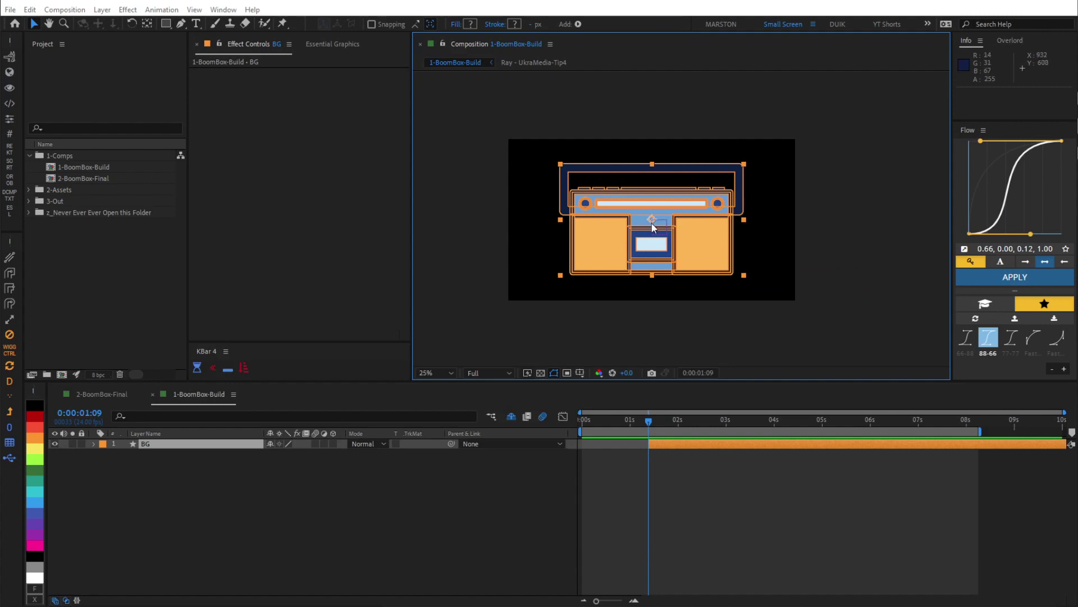
Select the Speaker R and Speaker L artwork and push them to After Effects too.
key(alt+Tab)
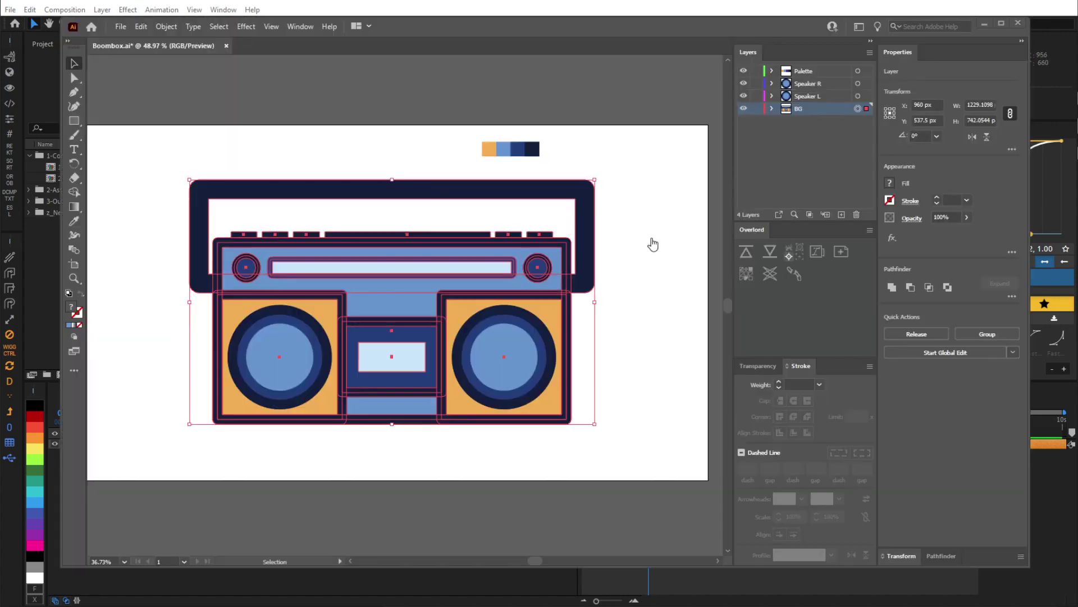
click(803, 85)
click(859, 83)
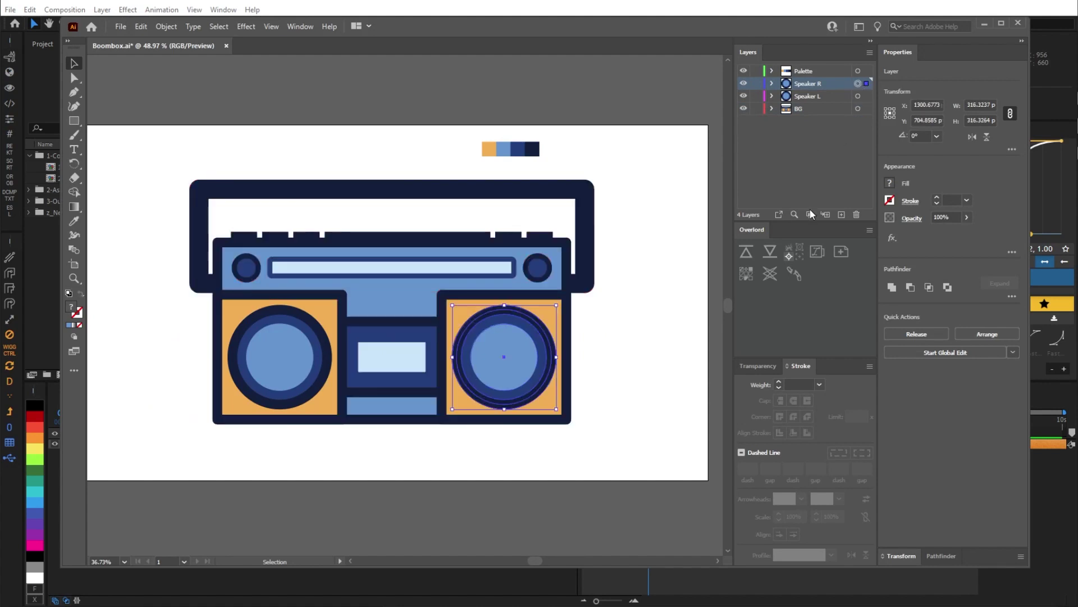
click(811, 96)
click(859, 96)
click(741, 257)
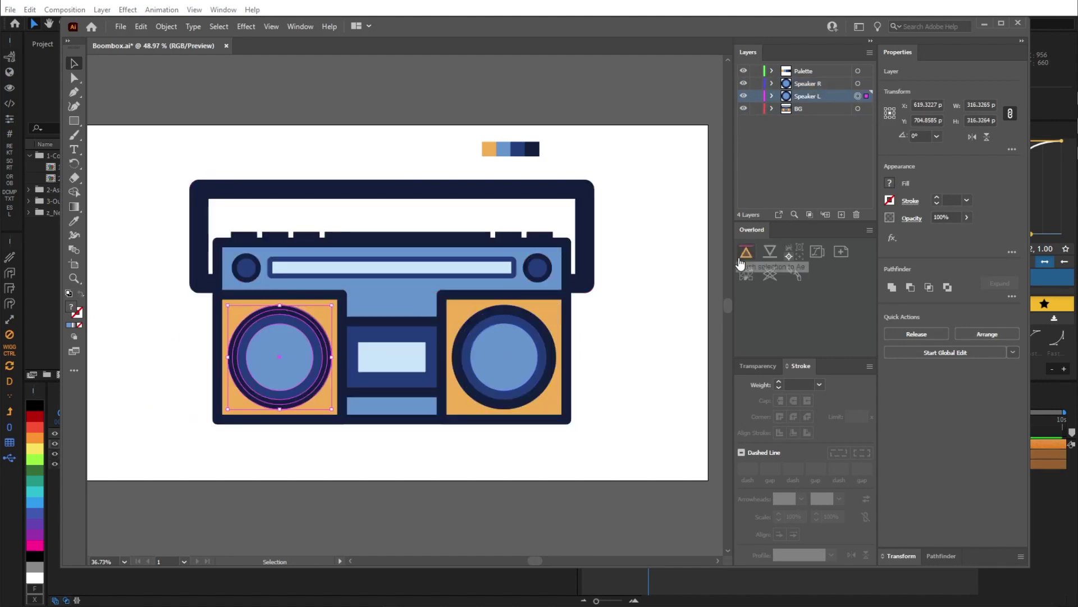
key(alt+Tab)
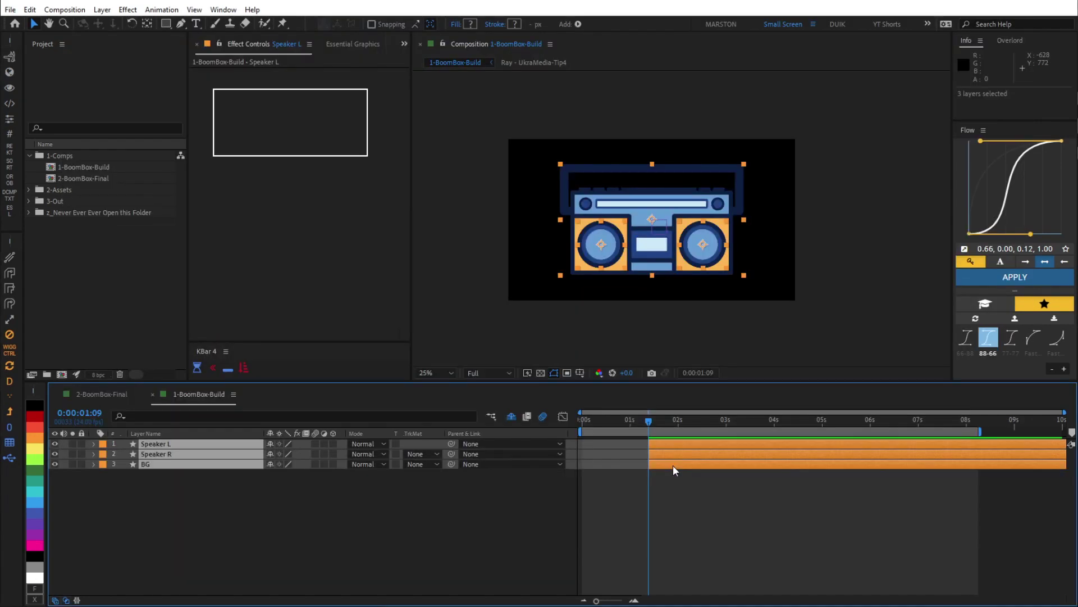
Trim the three imported layers' in-points to start at frame zero.
key(Home)
key(alt+bracketleft)
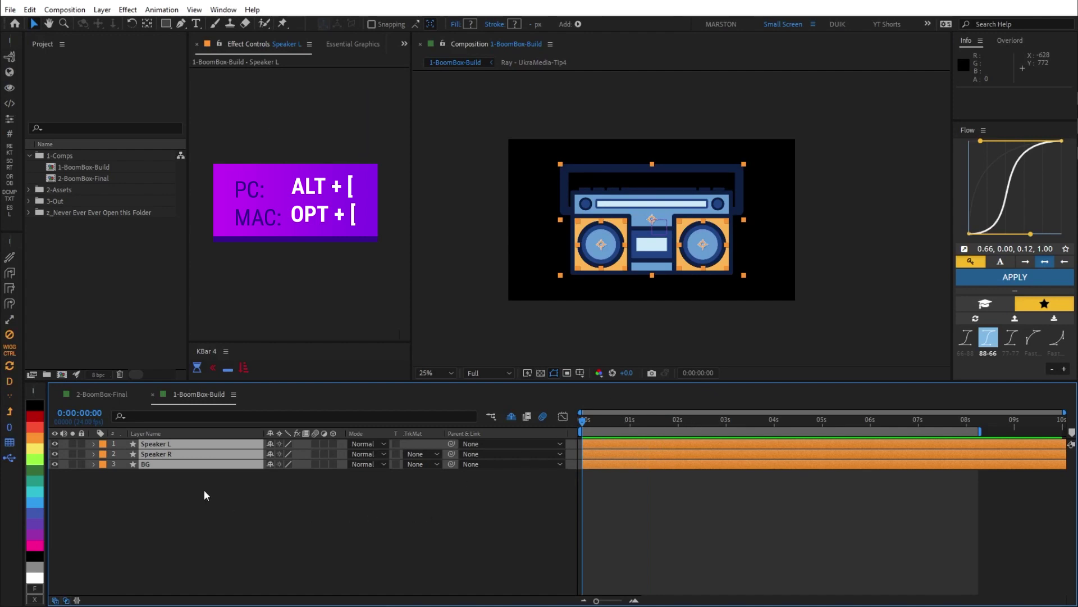
click(243, 509)
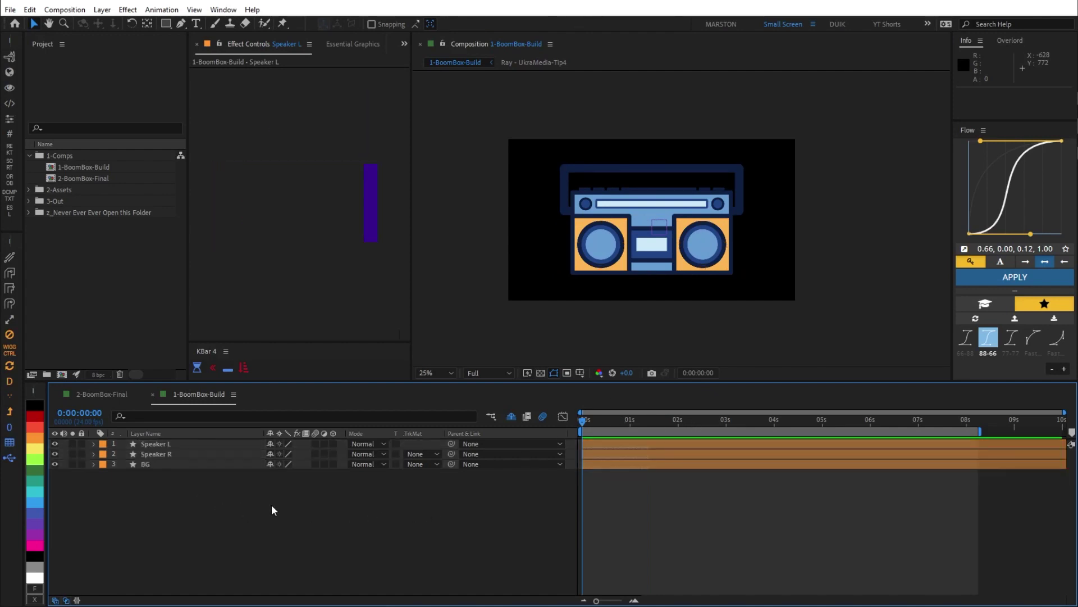
Copy the peach background from 2-BoomBox-Final into the build comp and send it to the bottom.
click(108, 394)
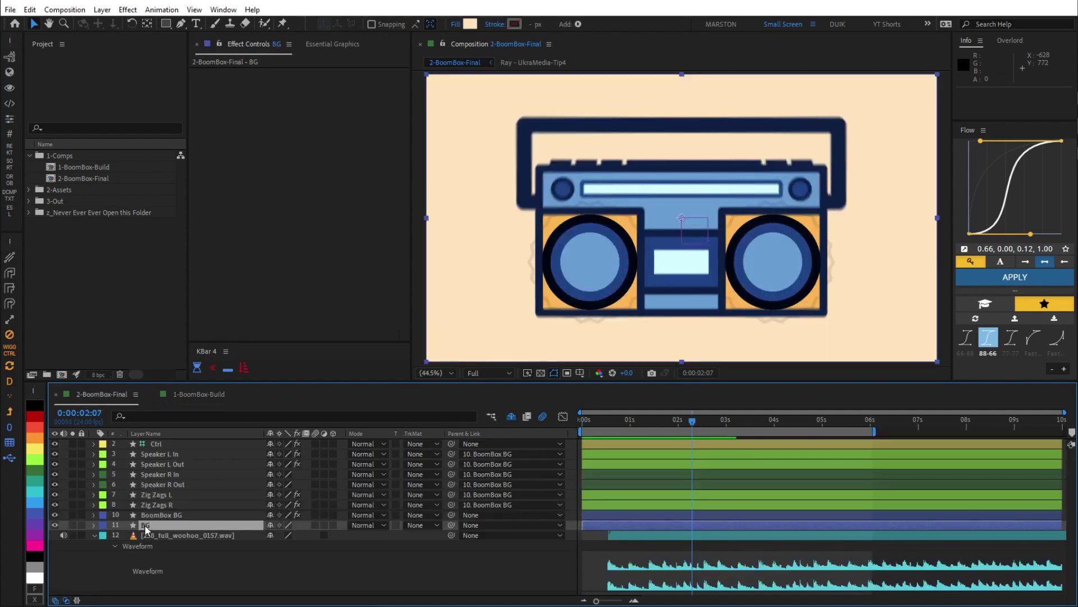
click(54, 525)
click(54, 524)
key(ctrl+c)
click(191, 393)
key(ctrl+v)
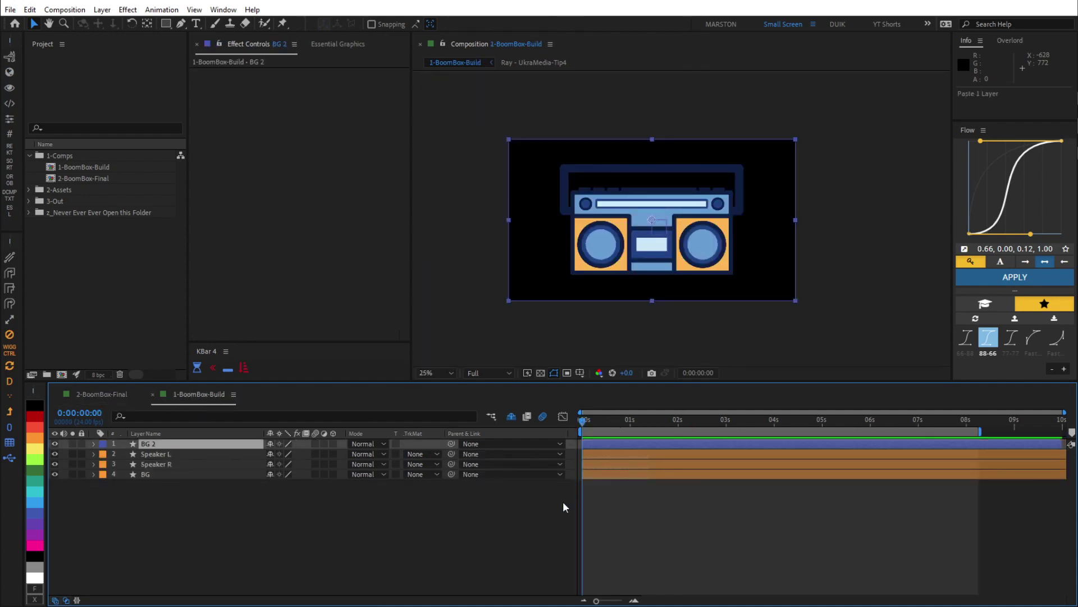
click(396, 521)
click(150, 444)
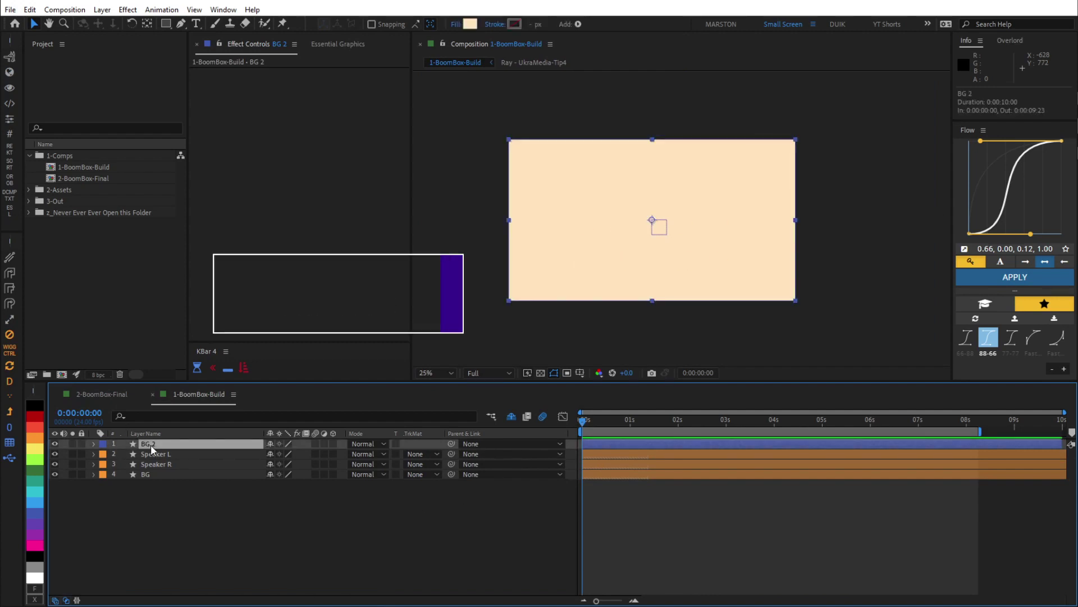
key(ctrl+shift+bracketleft)
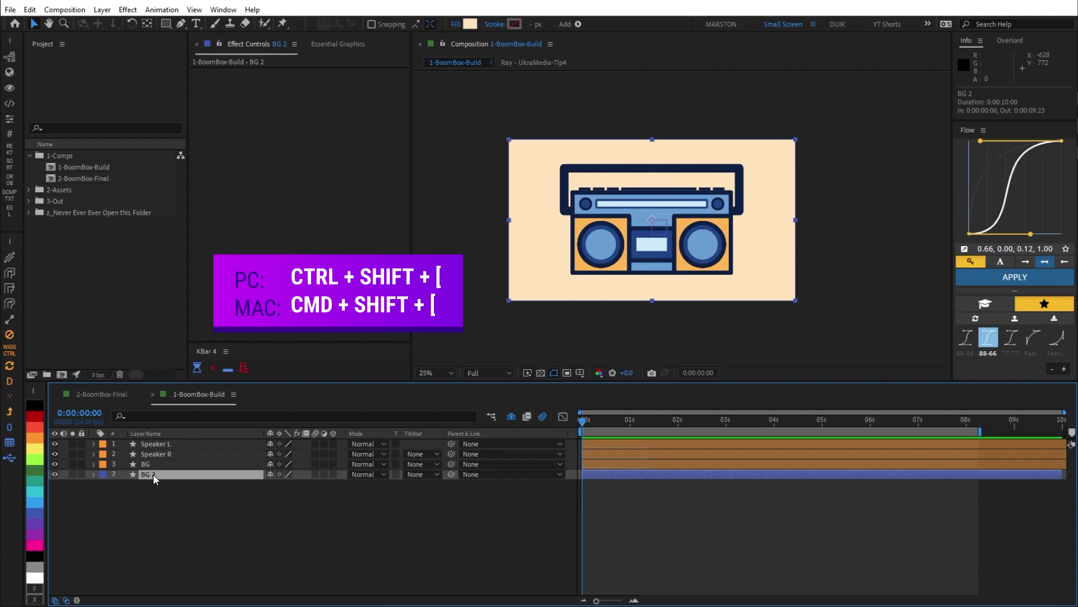
Rename the layers BG and Boombox, and lock the BG layer.
key(Return)
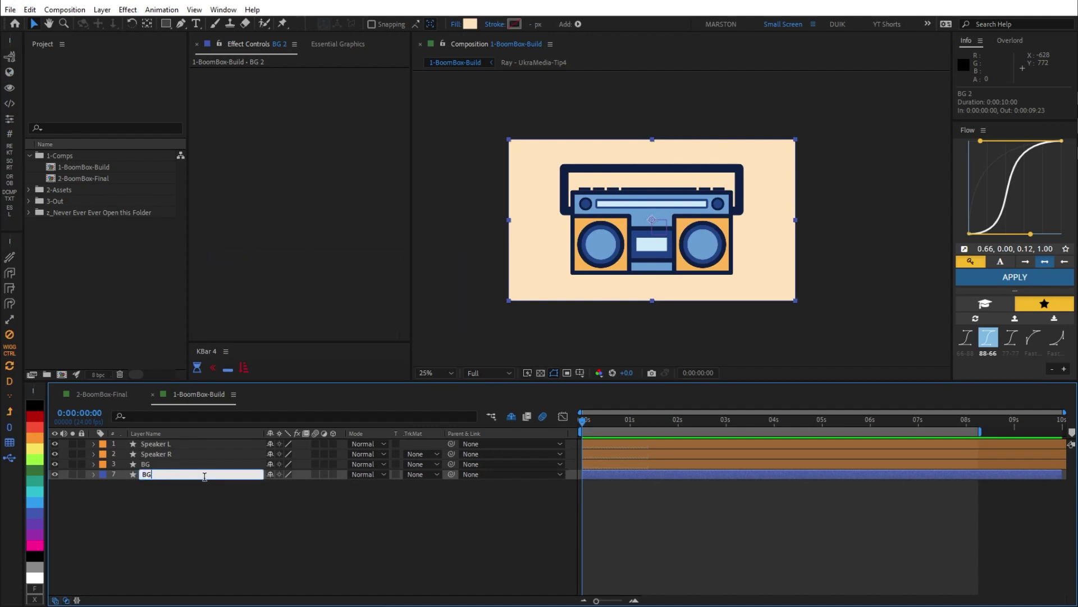
click(163, 464)
key(Return)
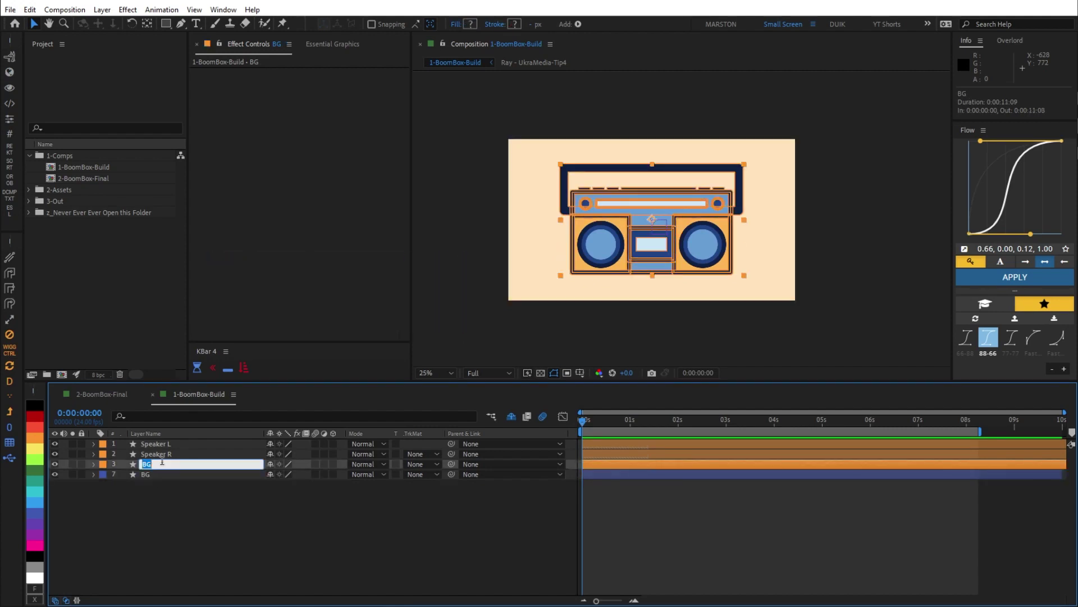
text(Boombox)
key(Return)
click(171, 486)
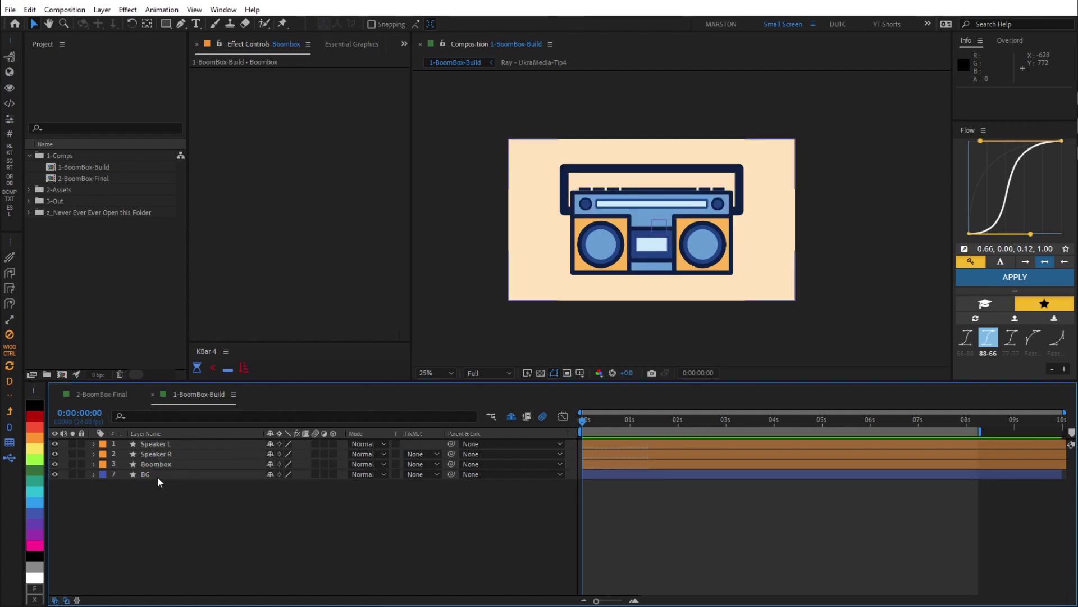
click(157, 476)
click(81, 474)
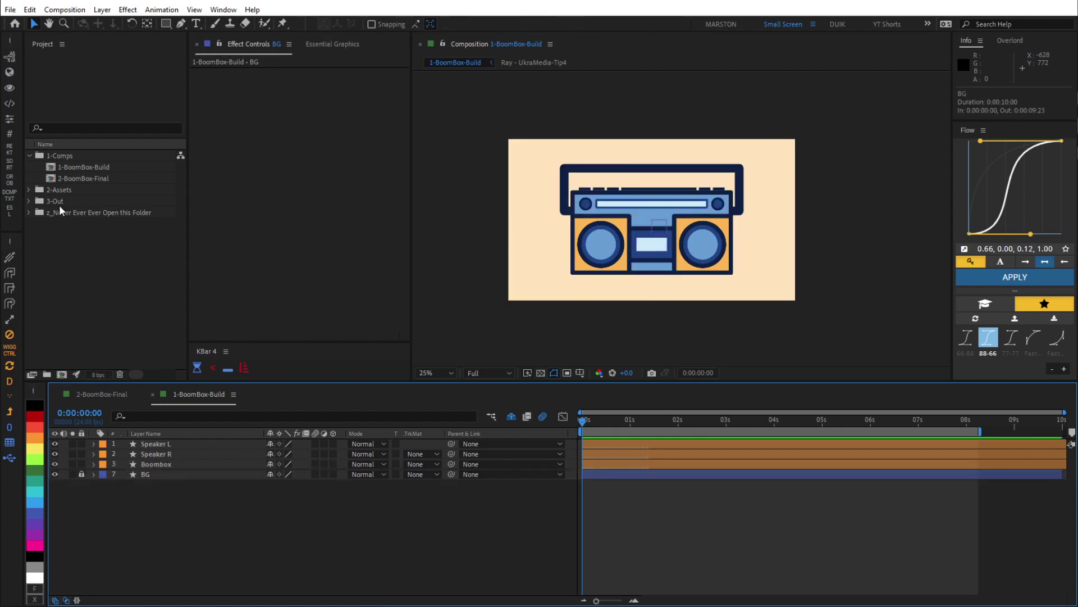
Drag 258_full_woohoo_0157.wav from 2-Assets > Music into the build comp, nudged to start 12 frames in.
click(29, 189)
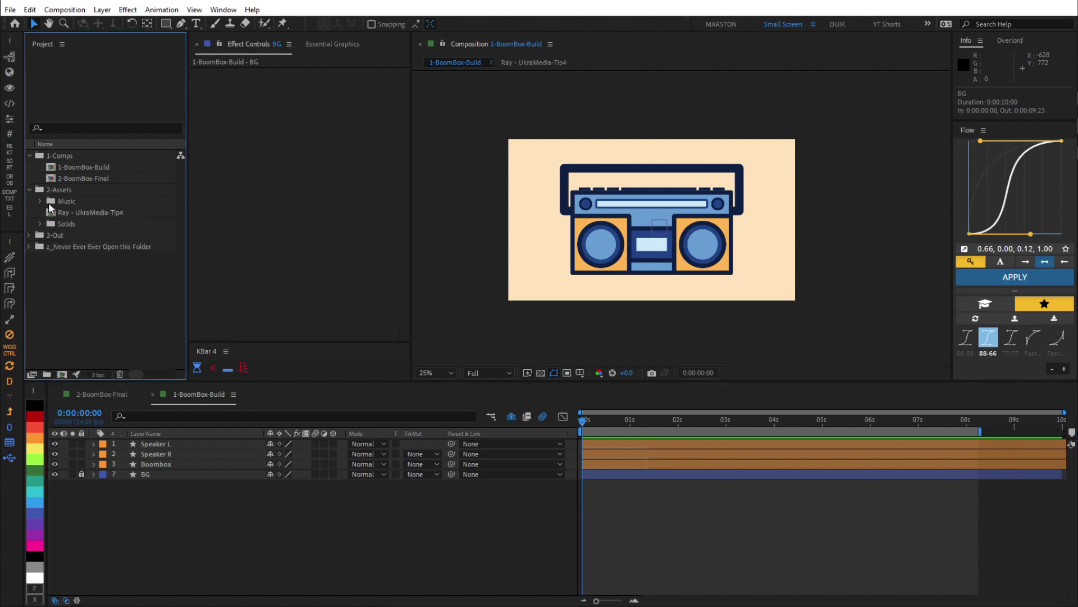
click(39, 200)
drag(68, 211, 214, 489)
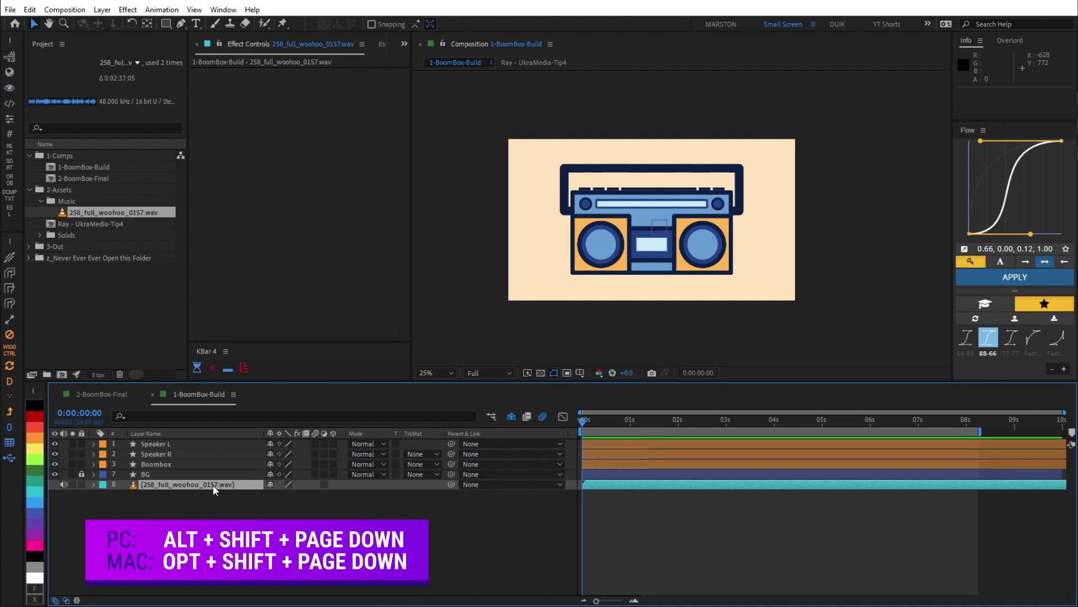
key(alt+shift+Page_Down)
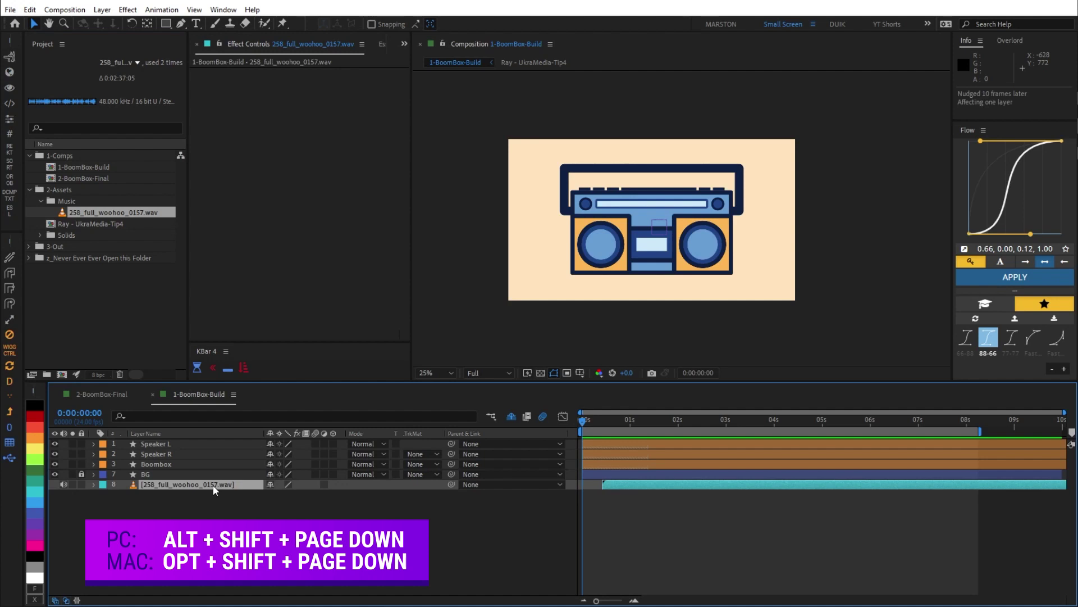
key(alt+Page_Down)
key(i)
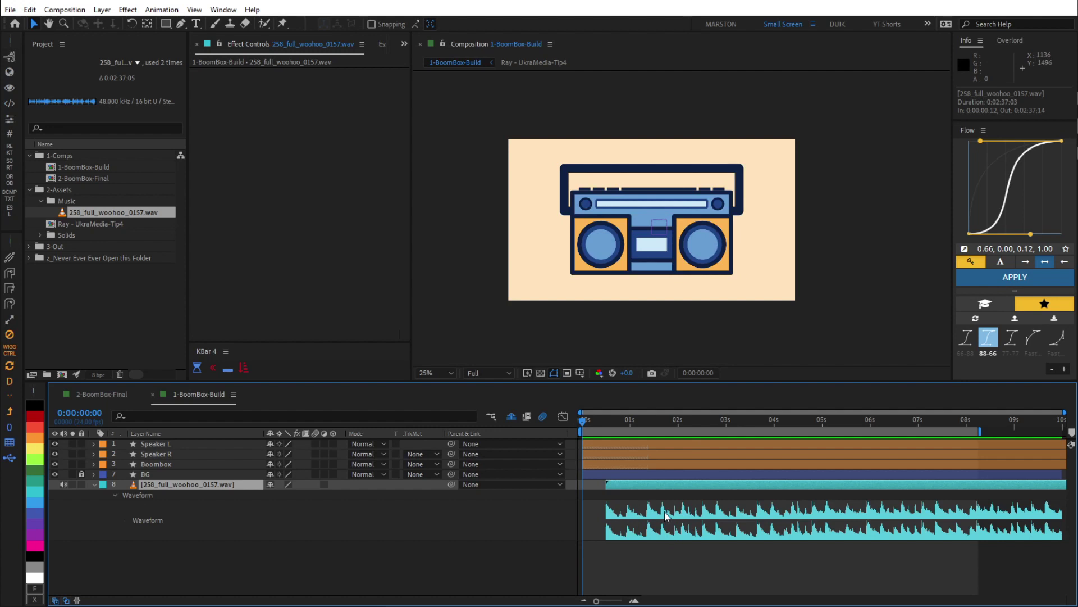
Run Keyframe Assistant > Convert Audio to Keyframes on the music layer to create Audio Amplitude.
right_click(621, 483)
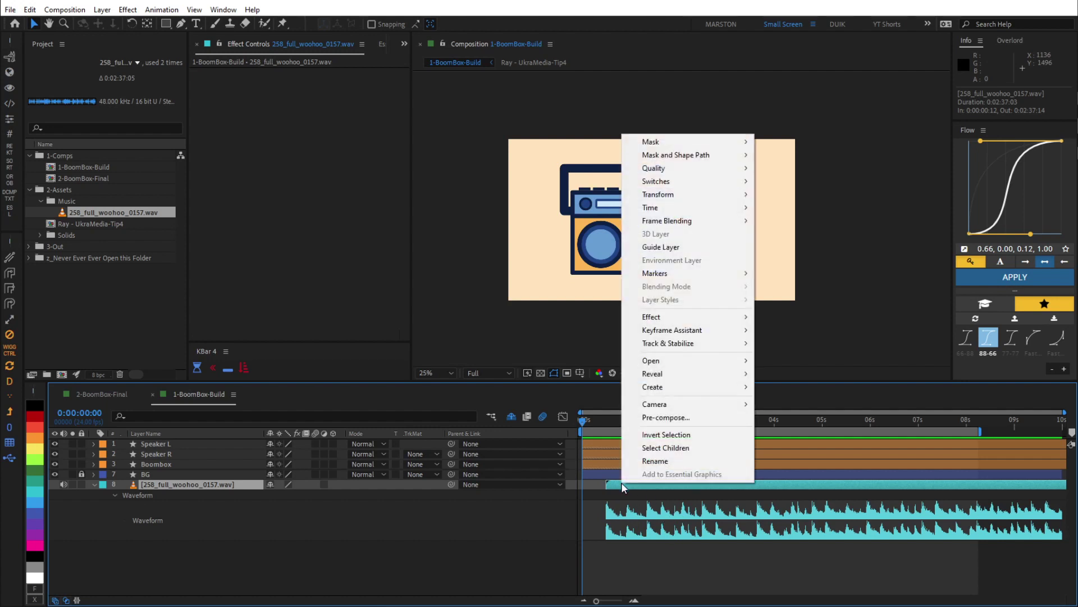
mouse_move(678, 332)
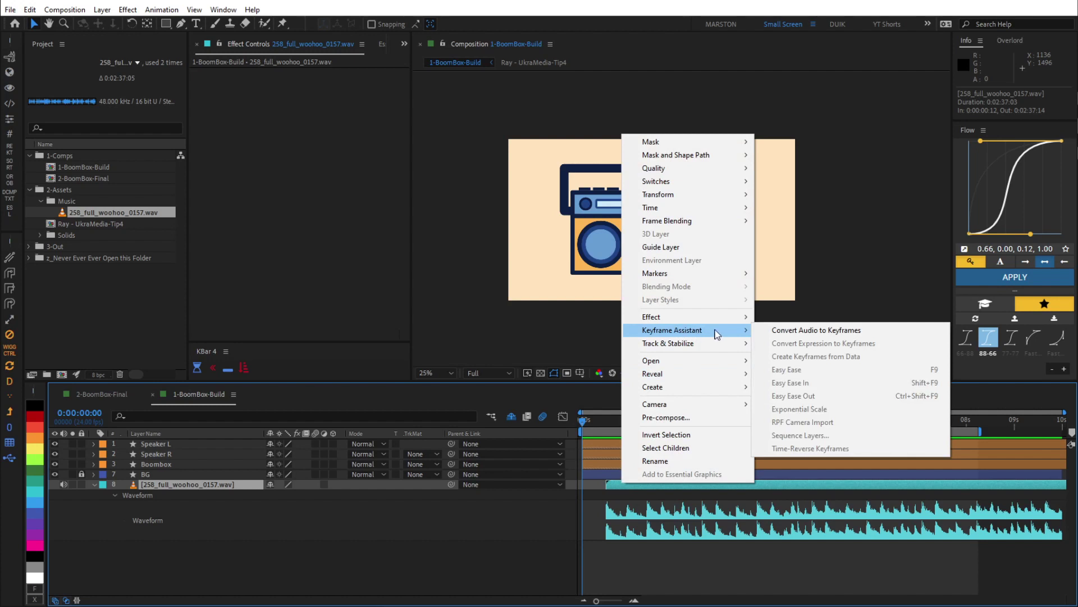
click(800, 332)
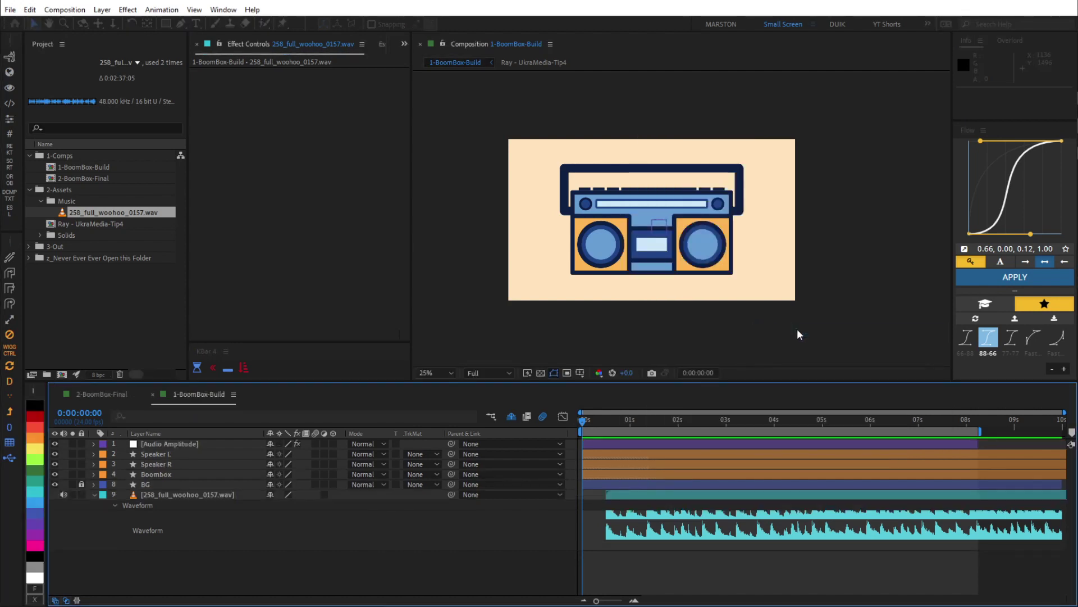
click(777, 445)
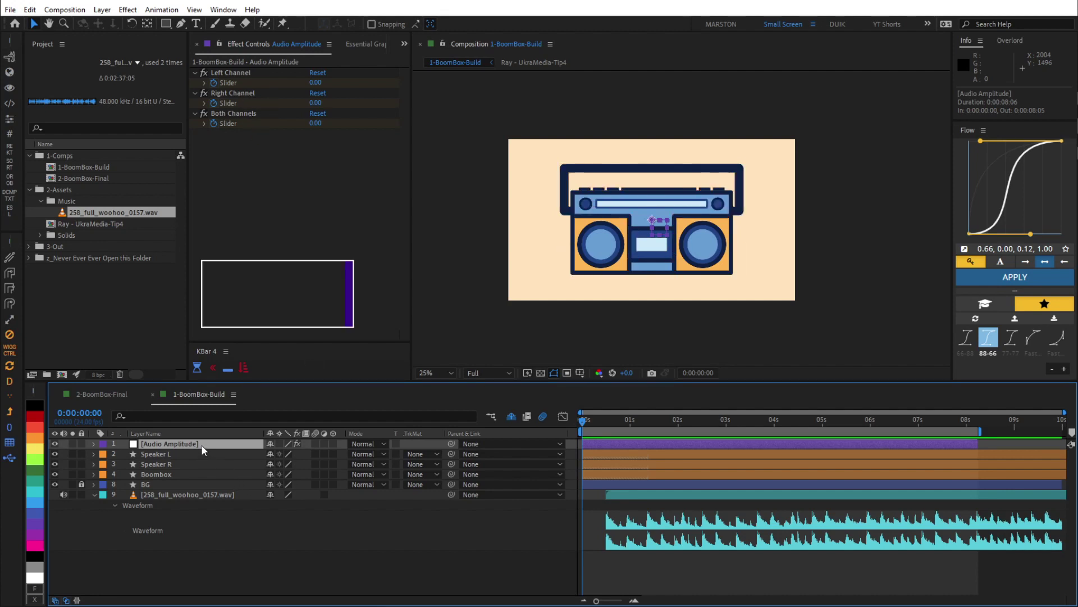
Inspect the Left, Right and Both Channels slider keyframes, including a graph view of Left Channel.
key(e)
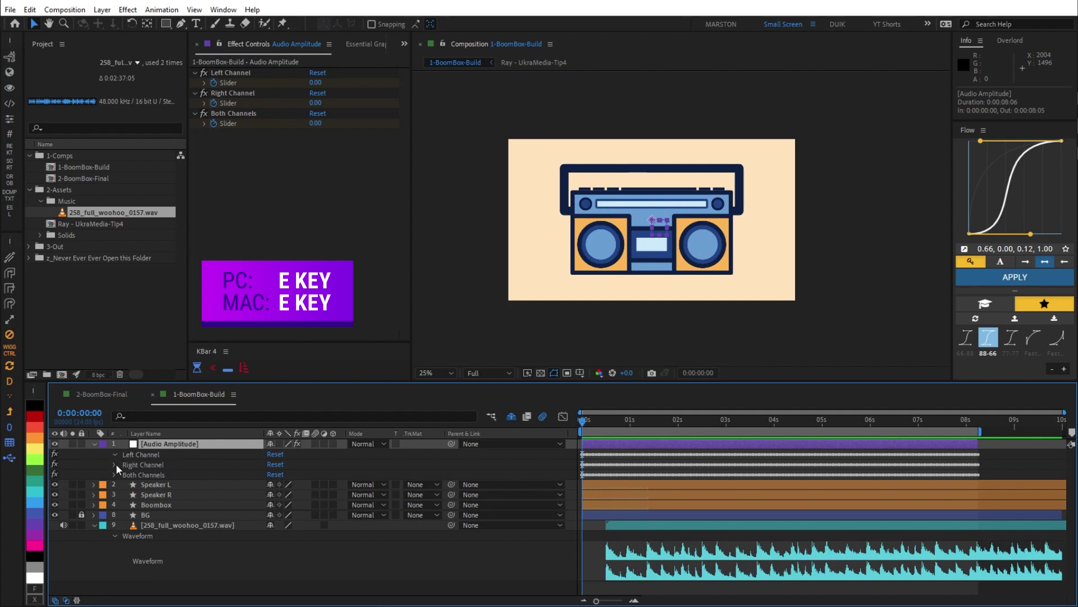
click(112, 484)
click(113, 514)
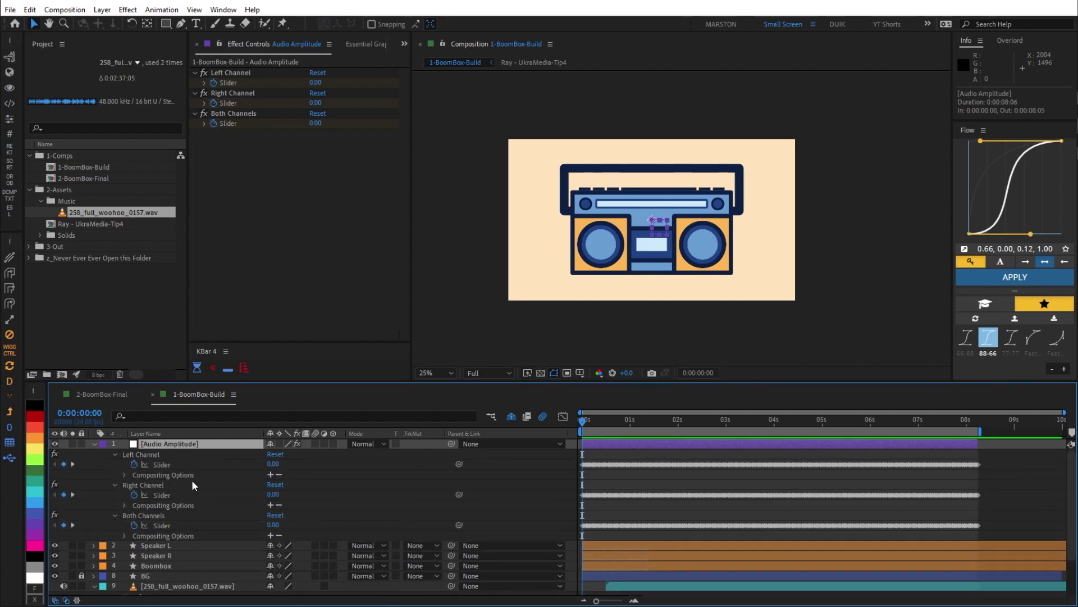
drag(868, 461, 617, 476)
key(shift+F3)
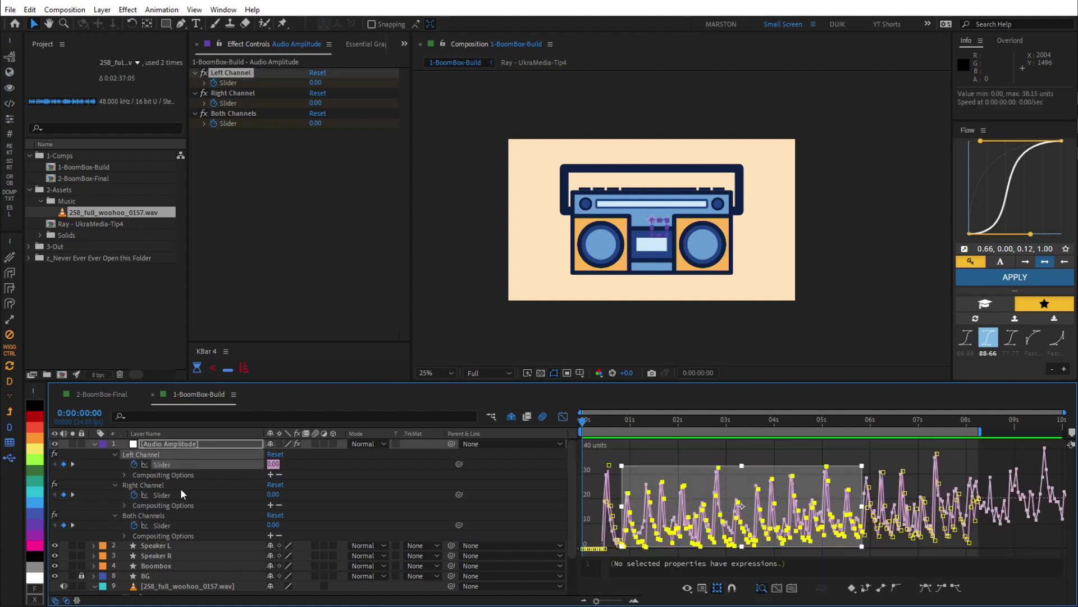
key(shift+F3)
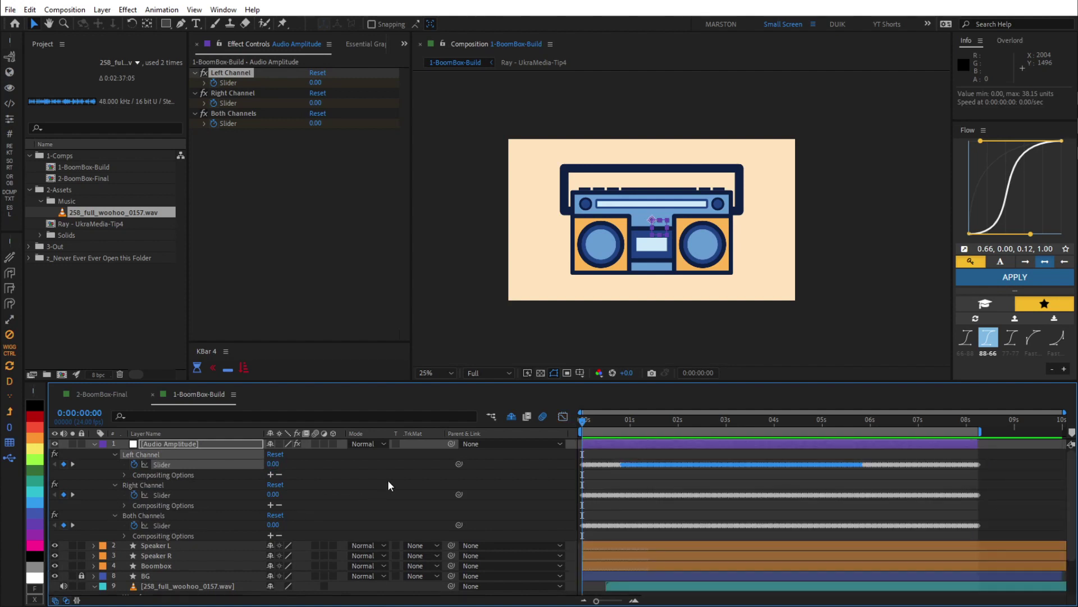
click(786, 476)
scroll(945, 491, down, 3)
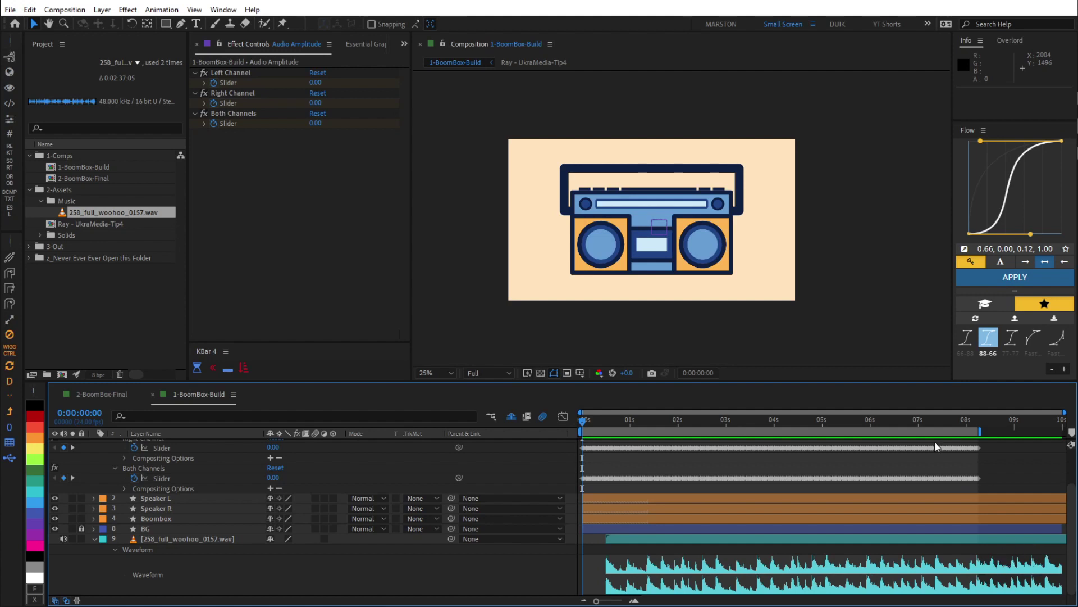
Extend the work area to the comp end, regenerate the audio keyframes, and graph Both Channels.
drag(981, 432, 1064, 433)
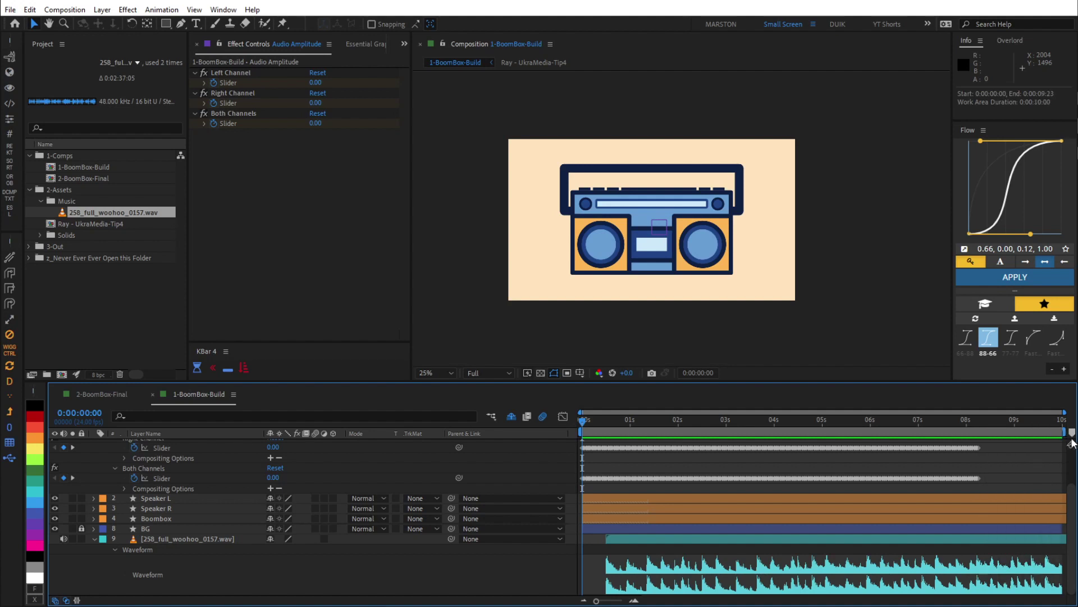
click(928, 538)
right_click(927, 538)
mouse_move(992, 380)
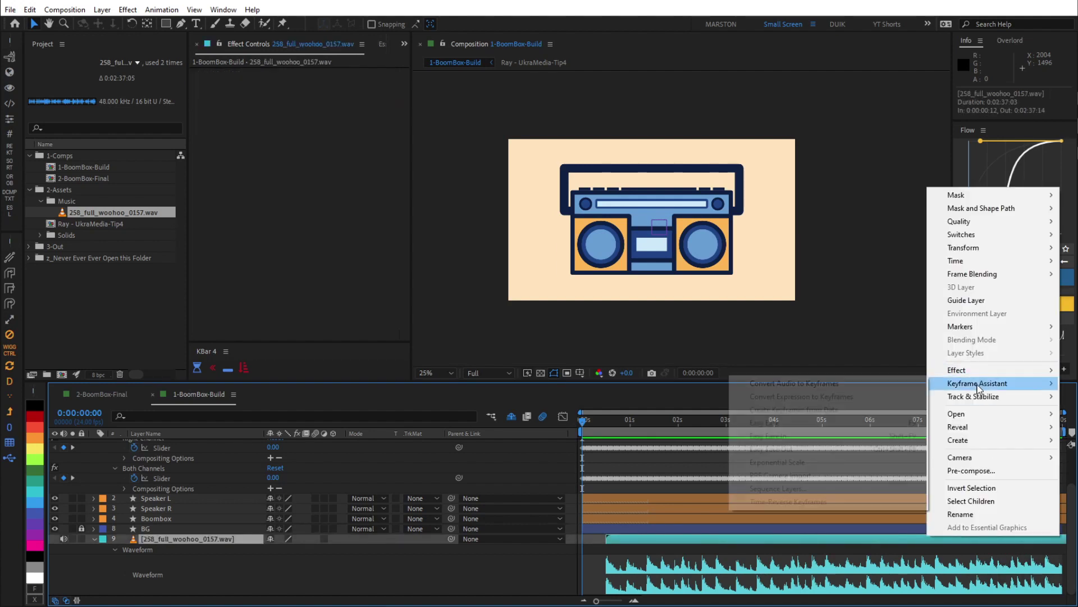
click(874, 388)
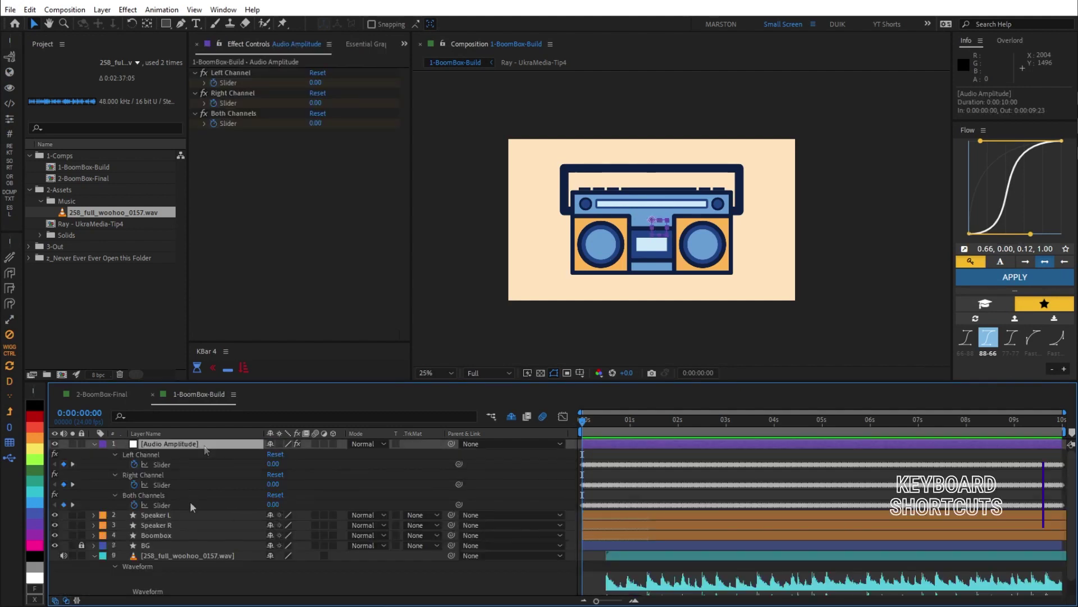
click(190, 503)
key(shift+F3)
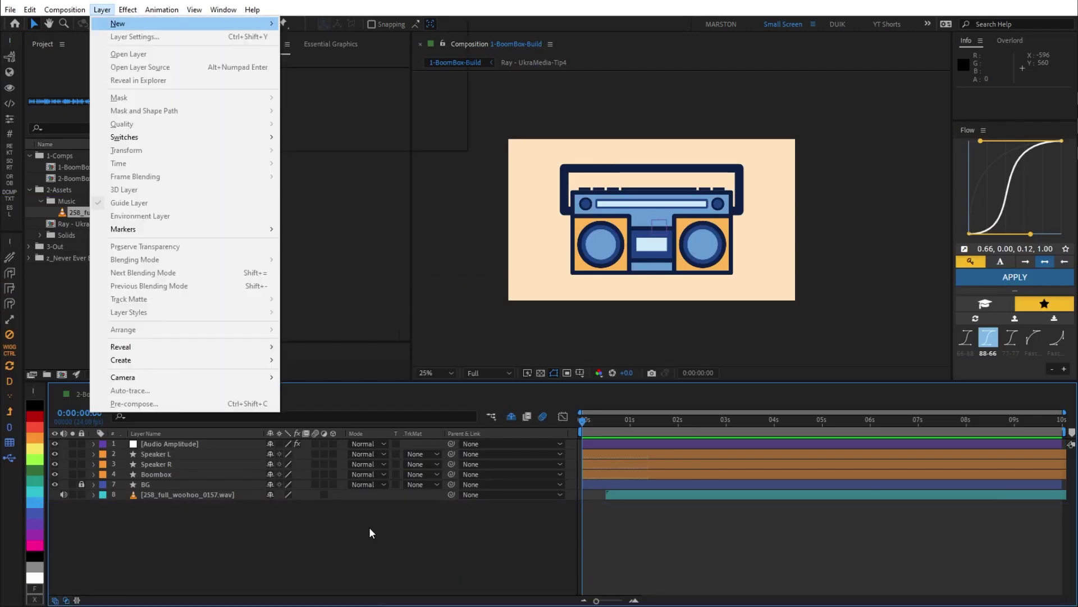
Create a new shape layer named Ctrl with a yellow label, set as a guide layer.
key(Right)
key(Return)
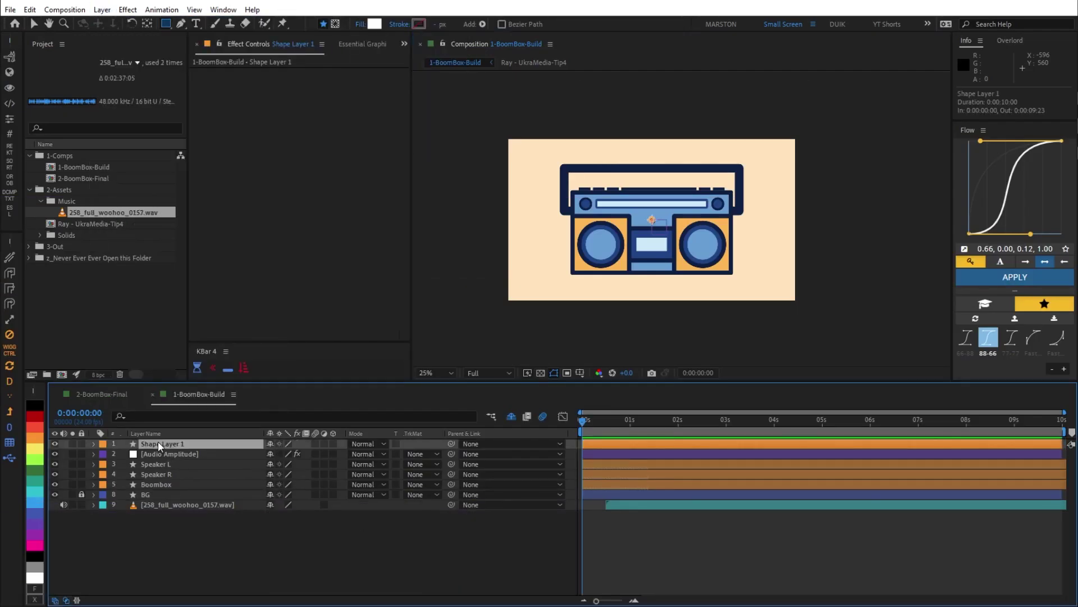
key(Return)
text(Ctrl)
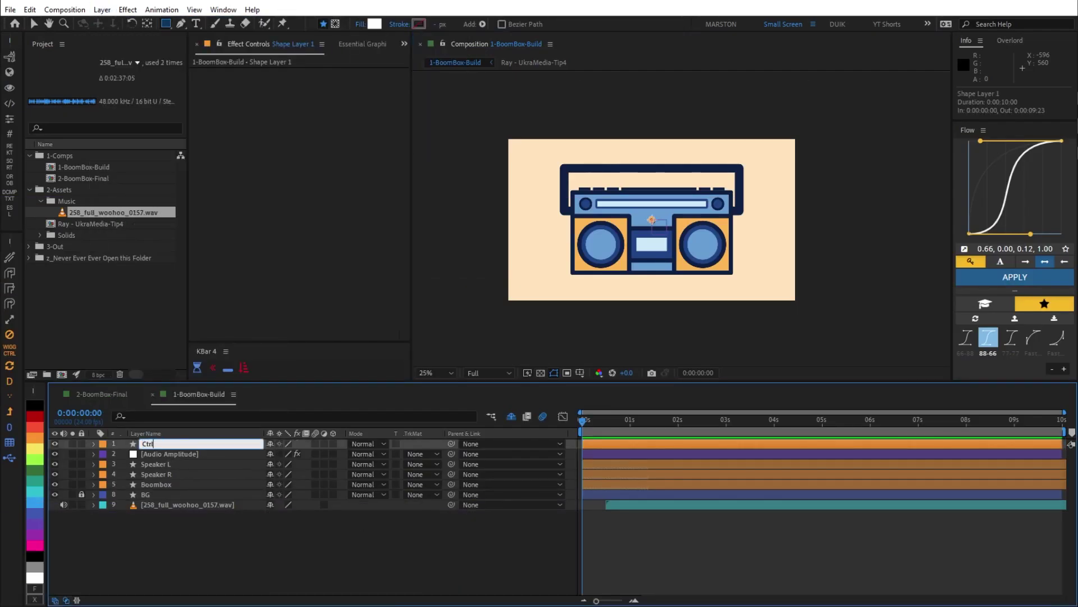
key(Return)
click(35, 448)
right_click(145, 444)
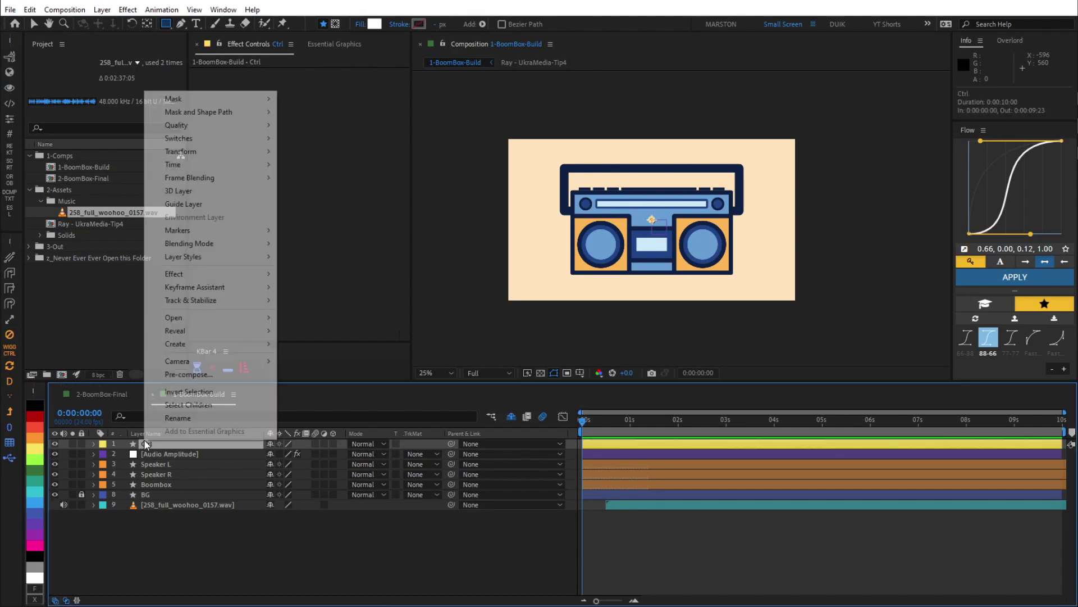
click(192, 205)
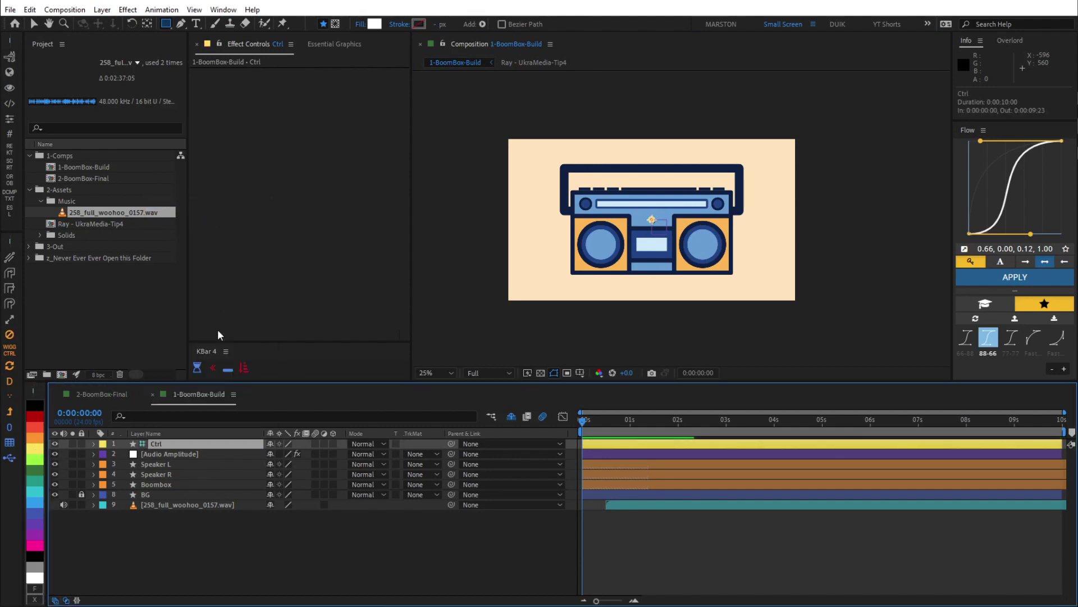
Add a Slider Control to Ctrl and duplicate it into three sliders.
key(ctrl+space)
text(slider)
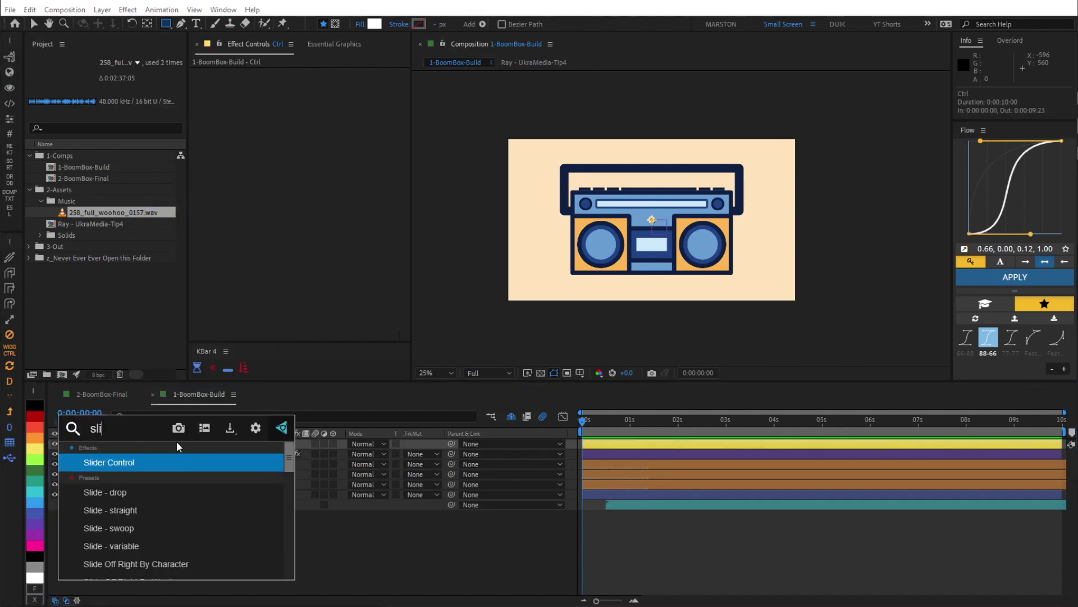
key(Return)
key(ctrl+d)
key(ctrl+d)
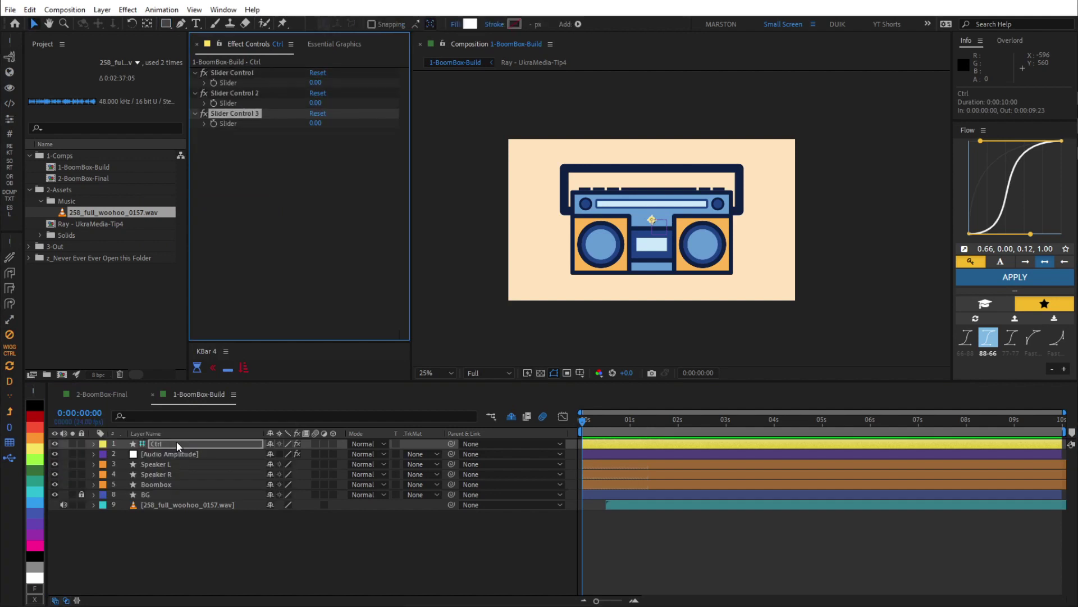
Rename the three sliders Max Vol, sMin and sMax.
click(248, 73)
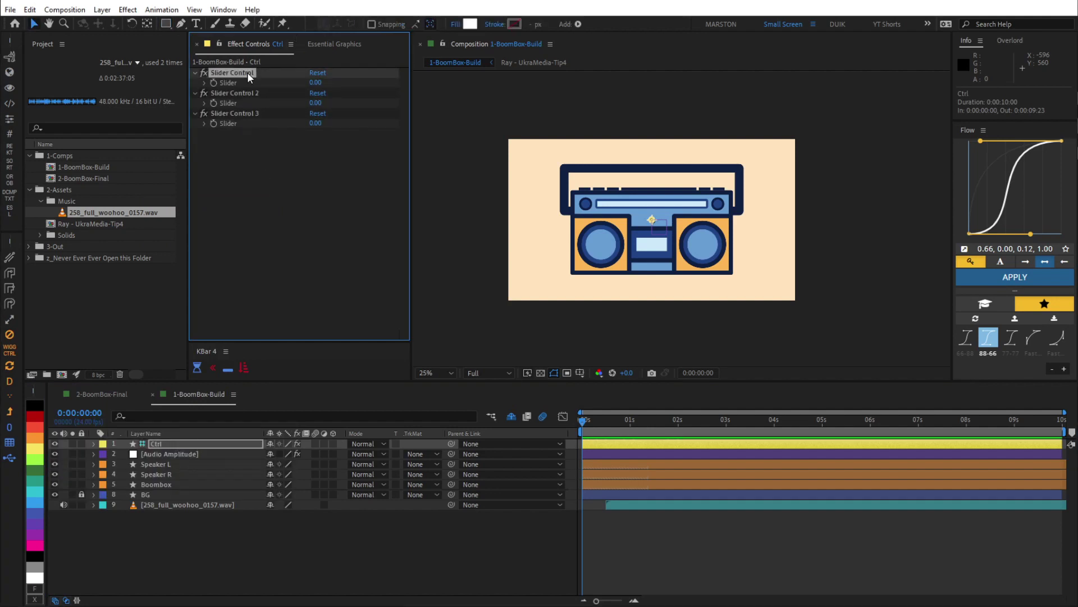
key(Return)
text(Max Vol)
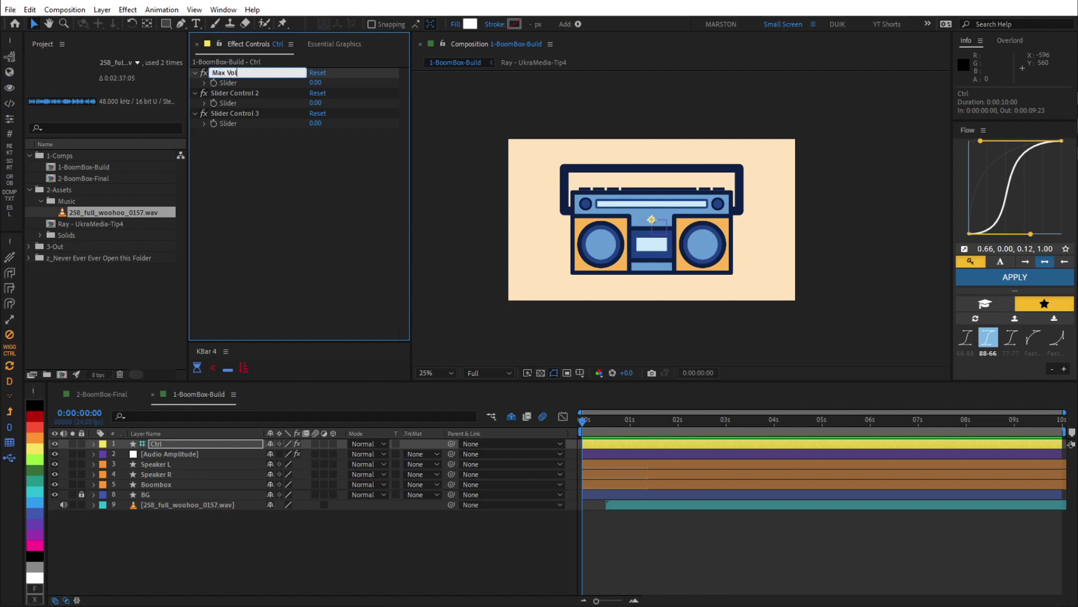
key(Return)
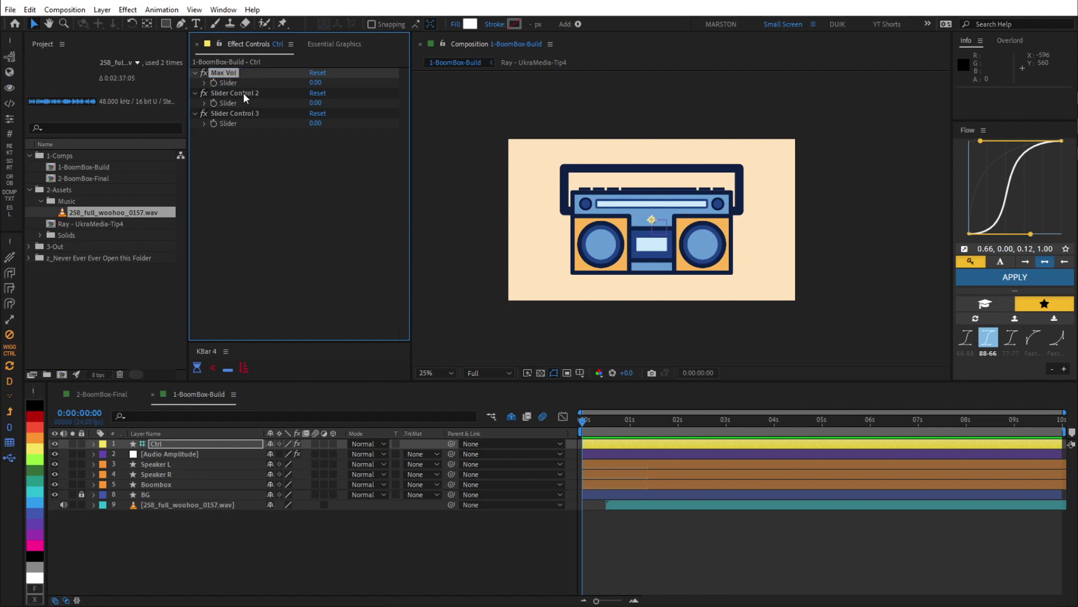
click(243, 92)
key(Return)
text(sMin)
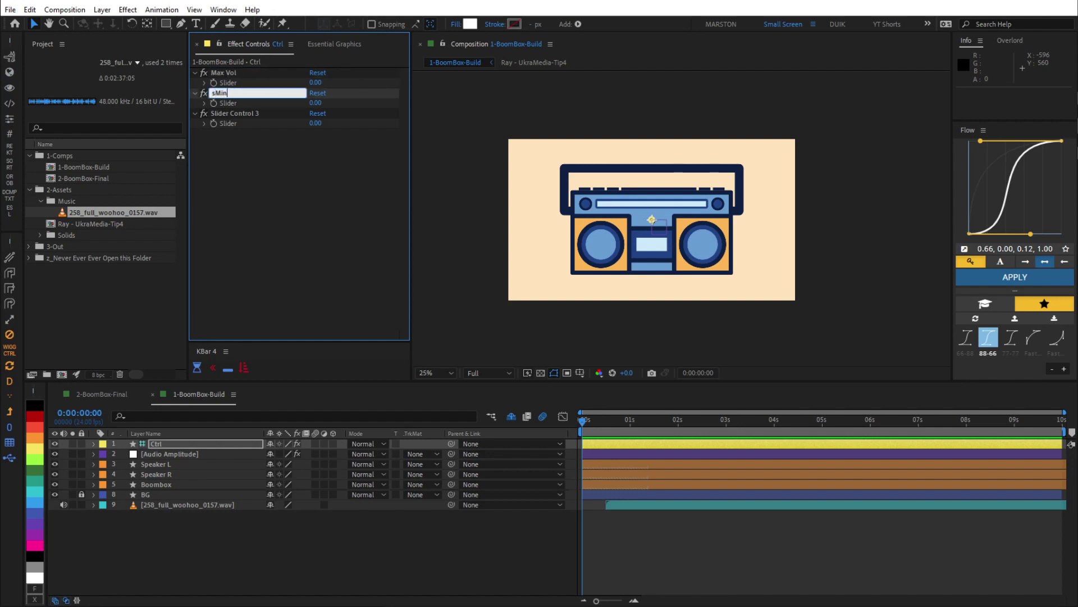
key(Return)
click(244, 114)
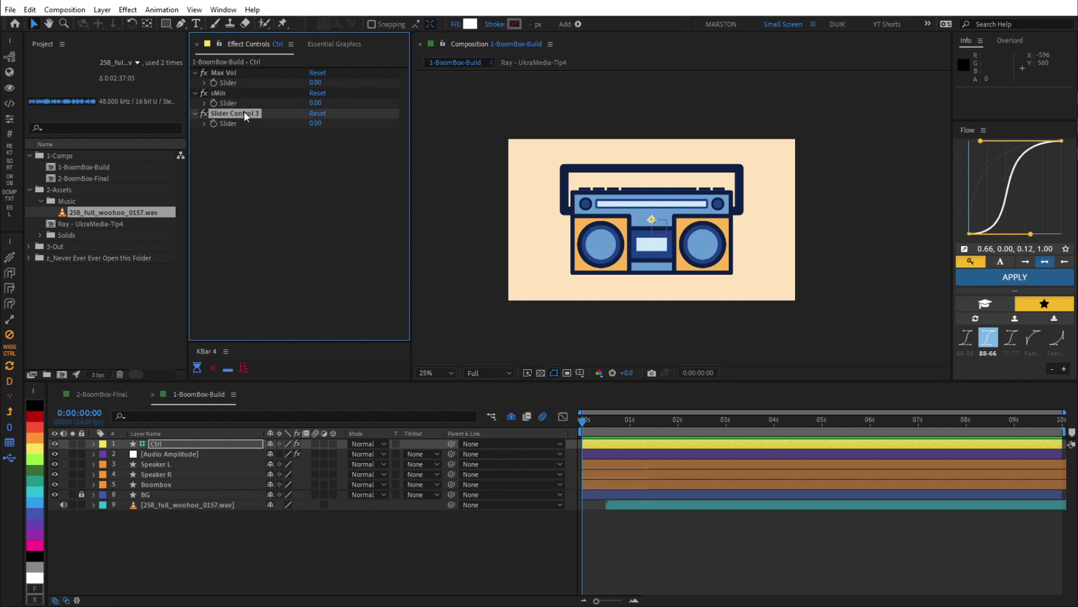
key(Return)
text(sMax)
key(Return)
click(271, 153)
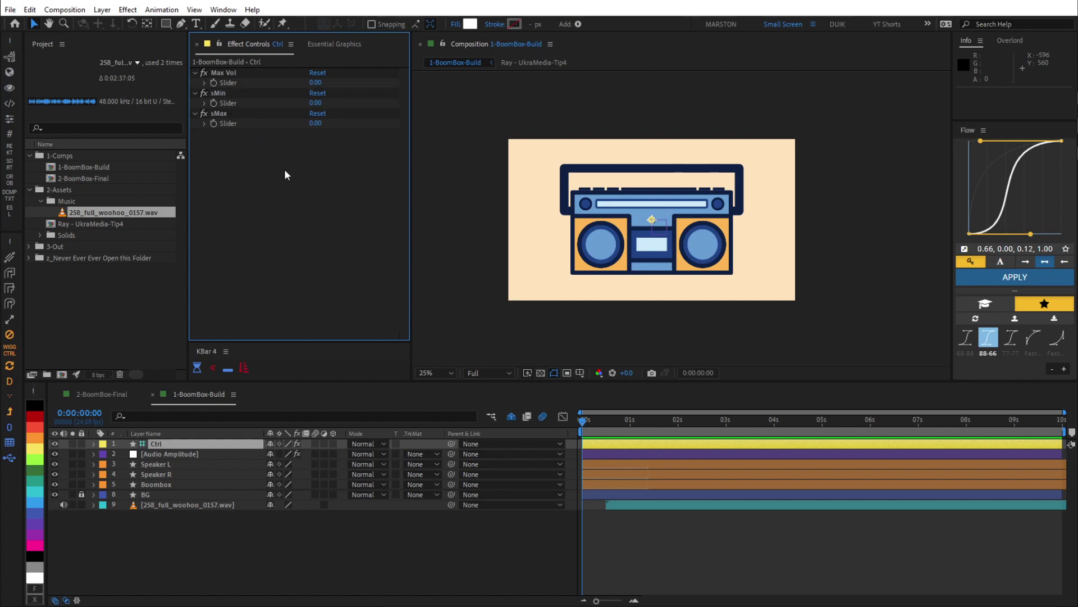
Reveal Scale on Speaker R, Speaker L and Ctrl, and pickwhip Ctrl's Scale to the Both Channels slider.
click(159, 442)
click(163, 472)
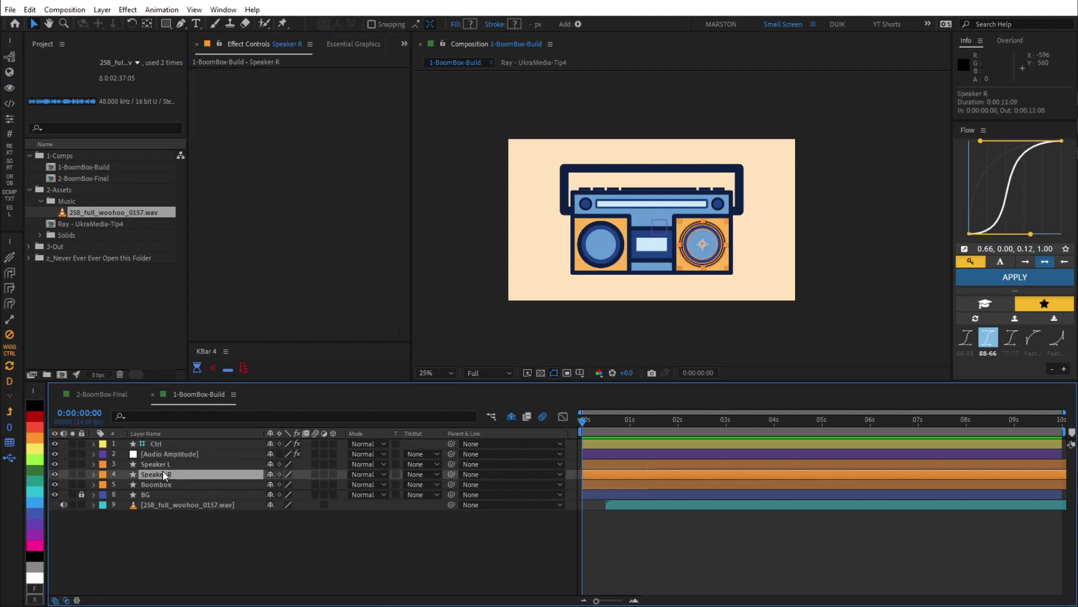
ctrl+click(162, 463)
ctrl+click(161, 444)
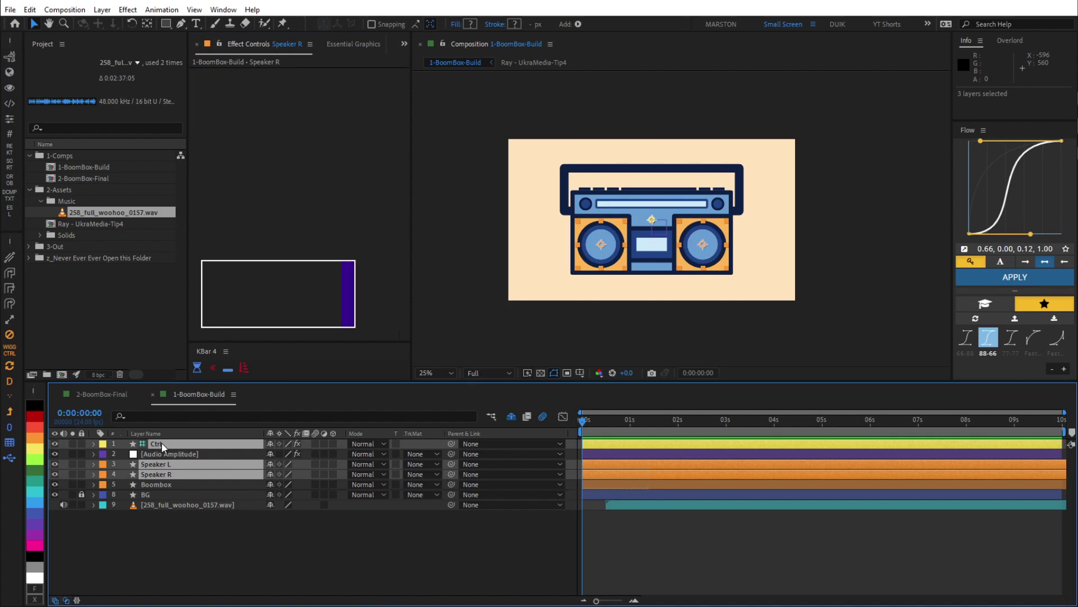
key(s)
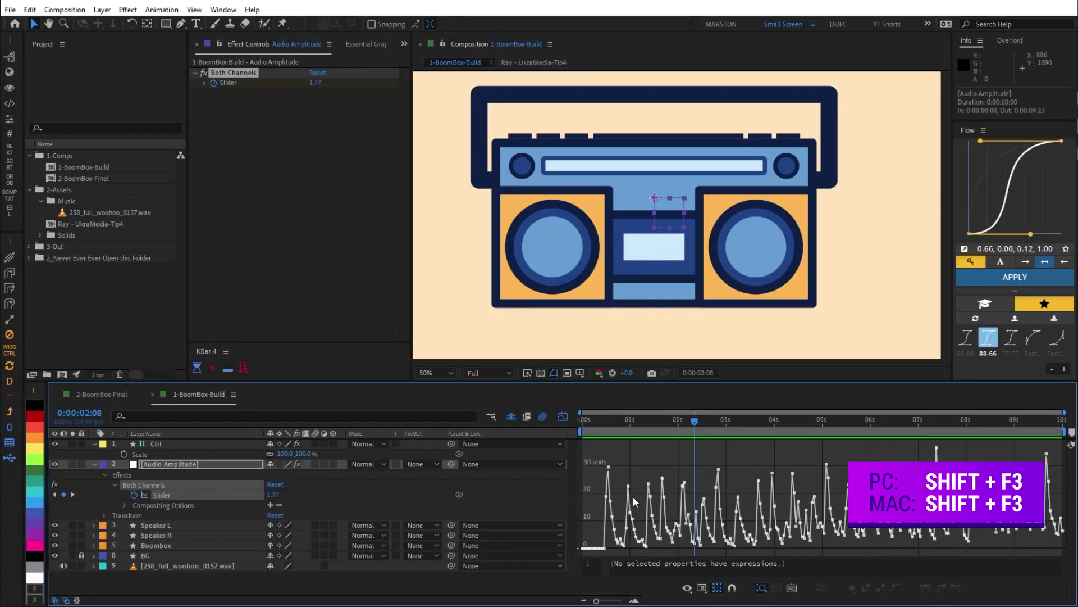
click(140, 454)
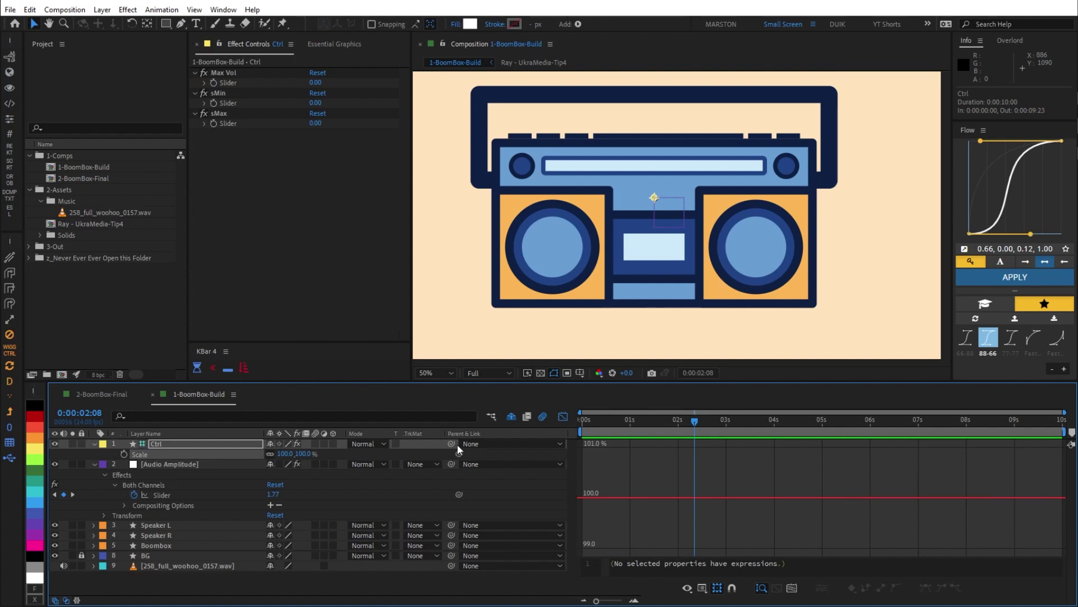
drag(459, 453, 181, 495)
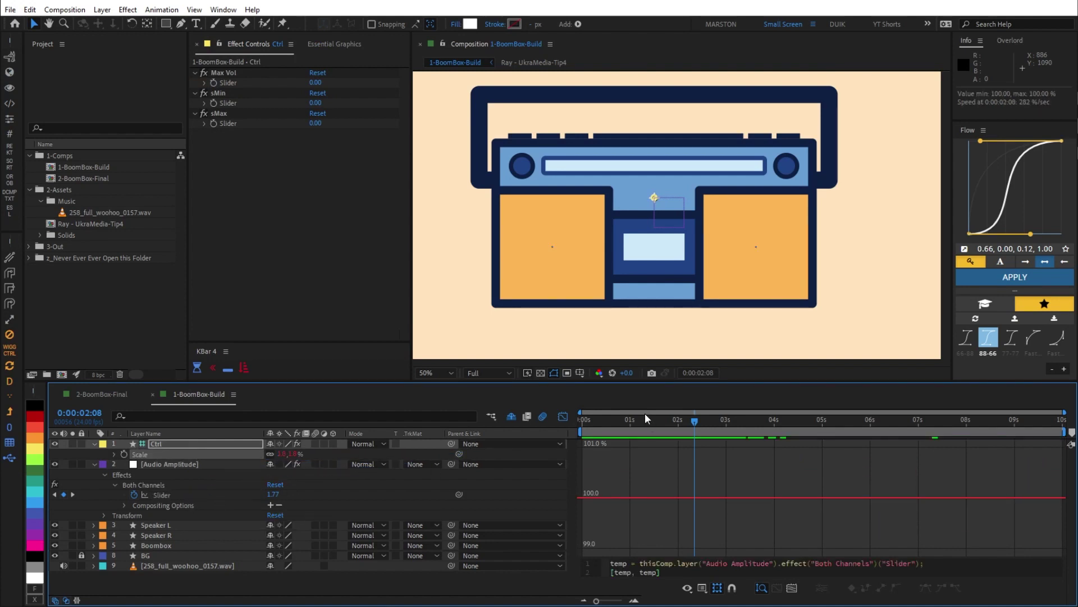
Scrub to the loudest peak near 7 seconds, where Ctrl's Scale reads 36.8%.
click(181, 494)
click(606, 425)
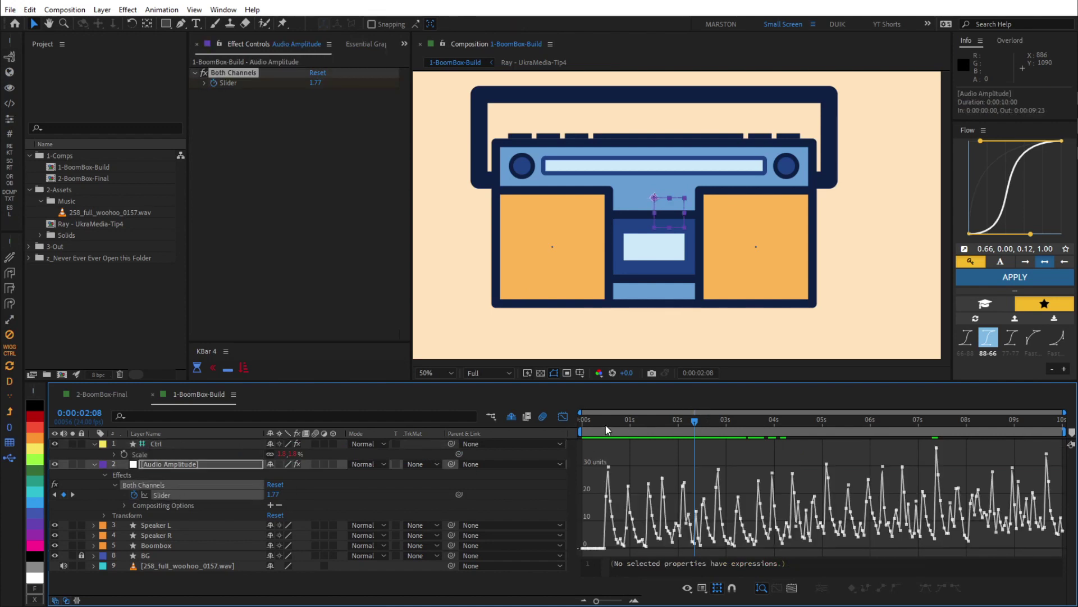
mouse_move(606, 423)
mouse_down()
mouse_move(692, 423)
mouse_move(594, 433)
mouse_up()
drag(923, 430, 936, 423)
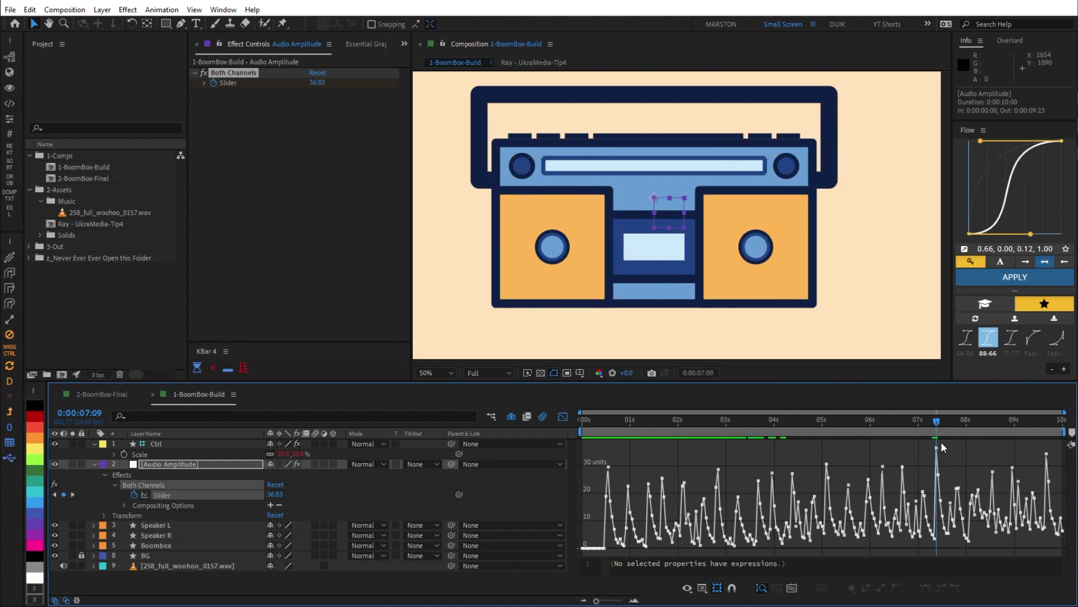
Remove Ctrl's Scale expression and add an expression to the Max Vol slider.
alt+click(124, 454)
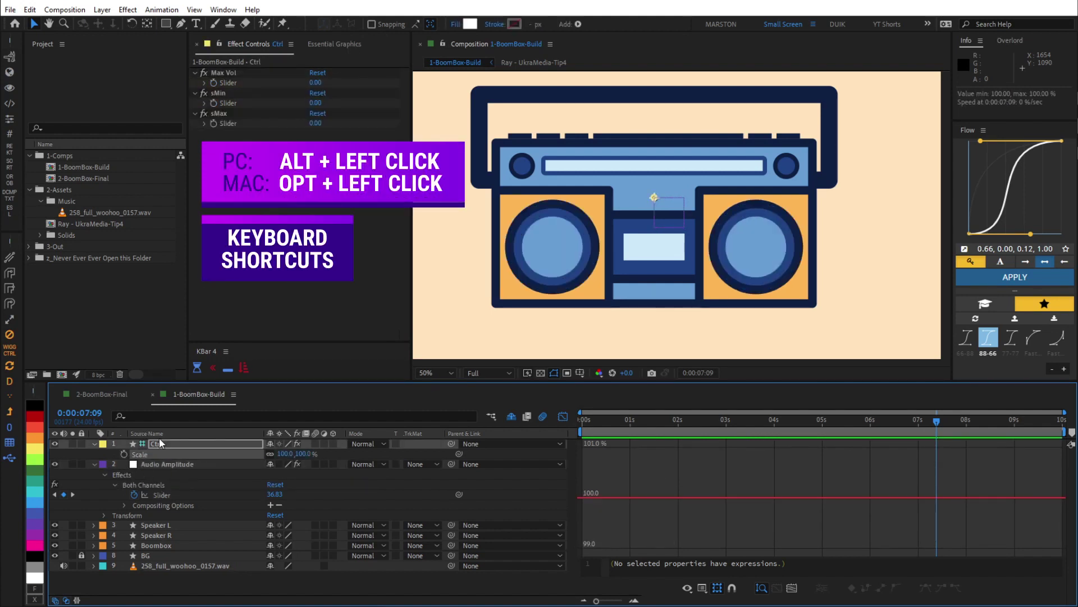
key(e)
key(shift+F3)
click(140, 453)
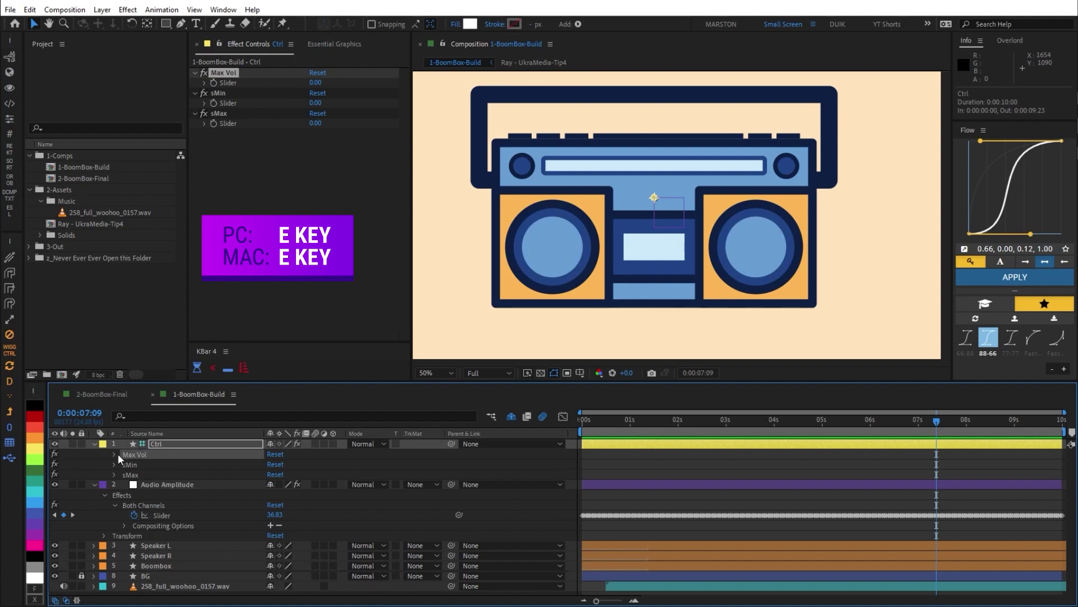
click(114, 455)
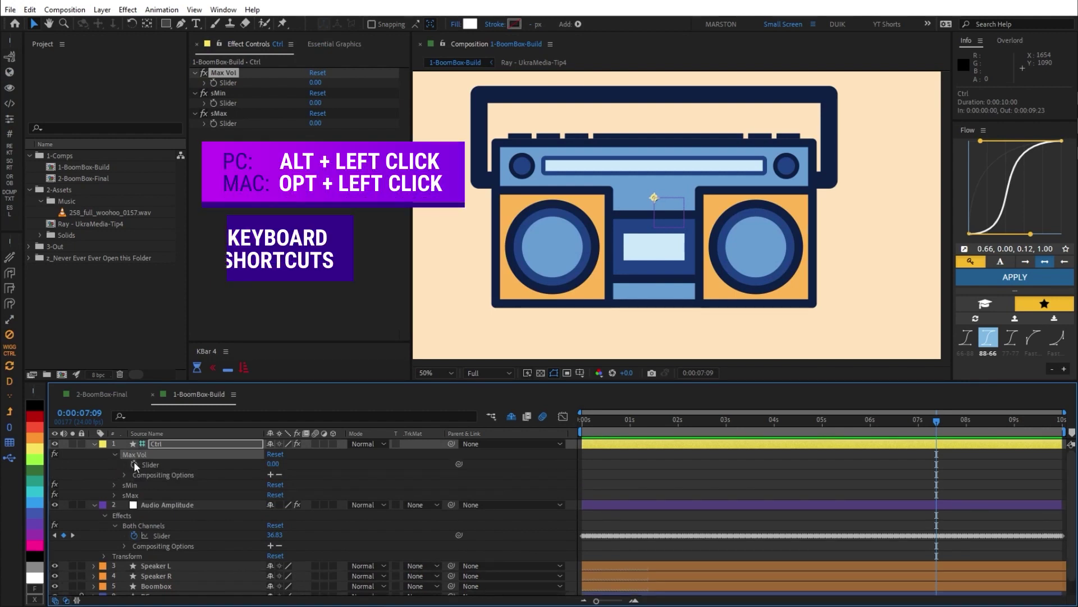
alt+click(135, 465)
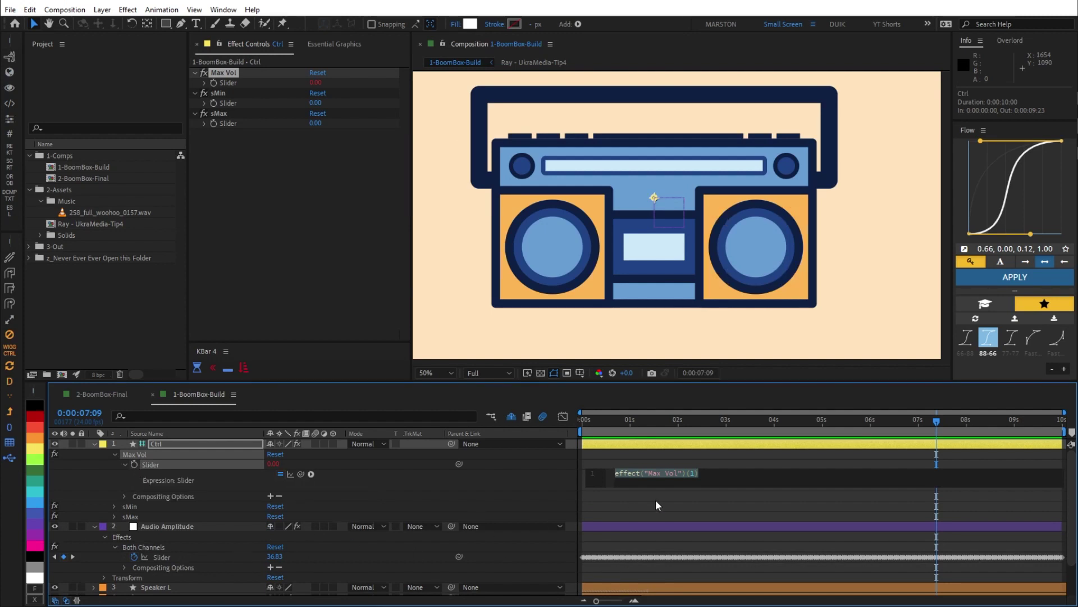
Write src = the Audio Amplitude Both Channels slider, then srcMax = 0;.
text(src =)
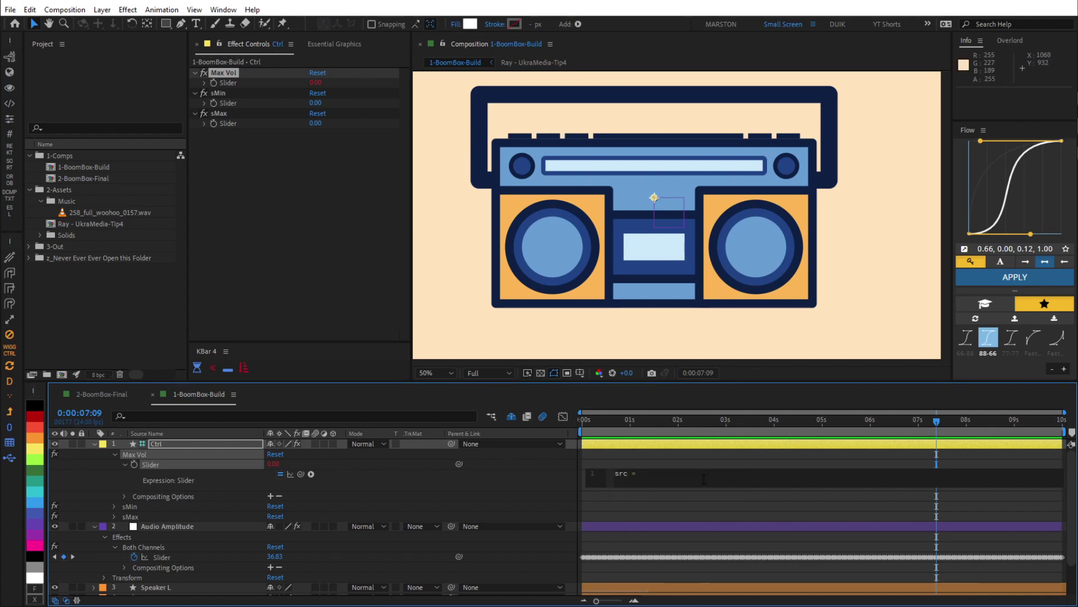
drag(298, 472, 161, 559)
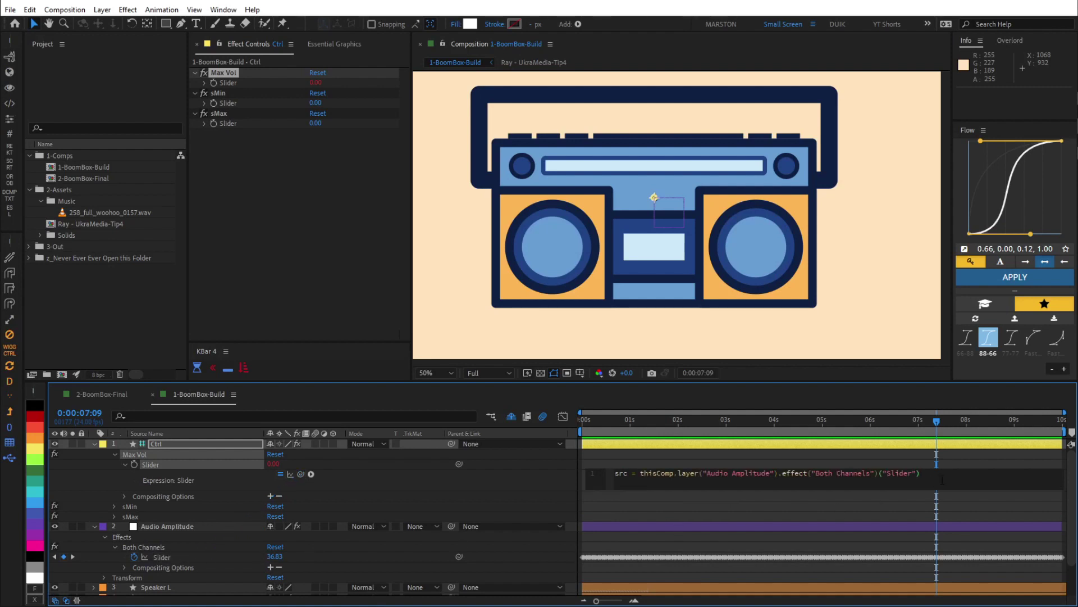
text(;)
key(Return)
text(sr)
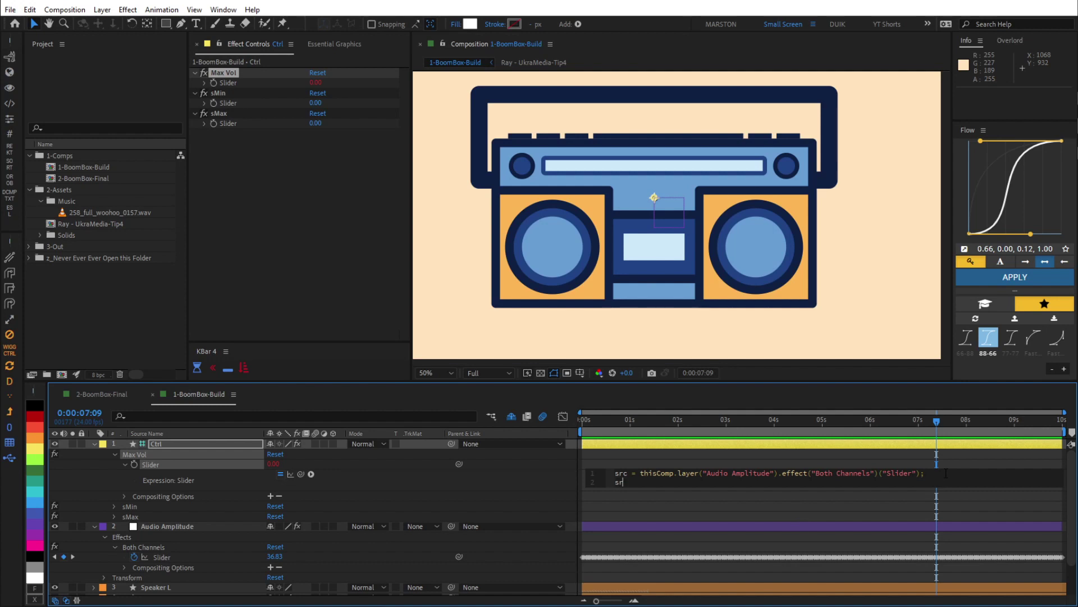
text(cMax = 0;)
key(Return)
key(Return)
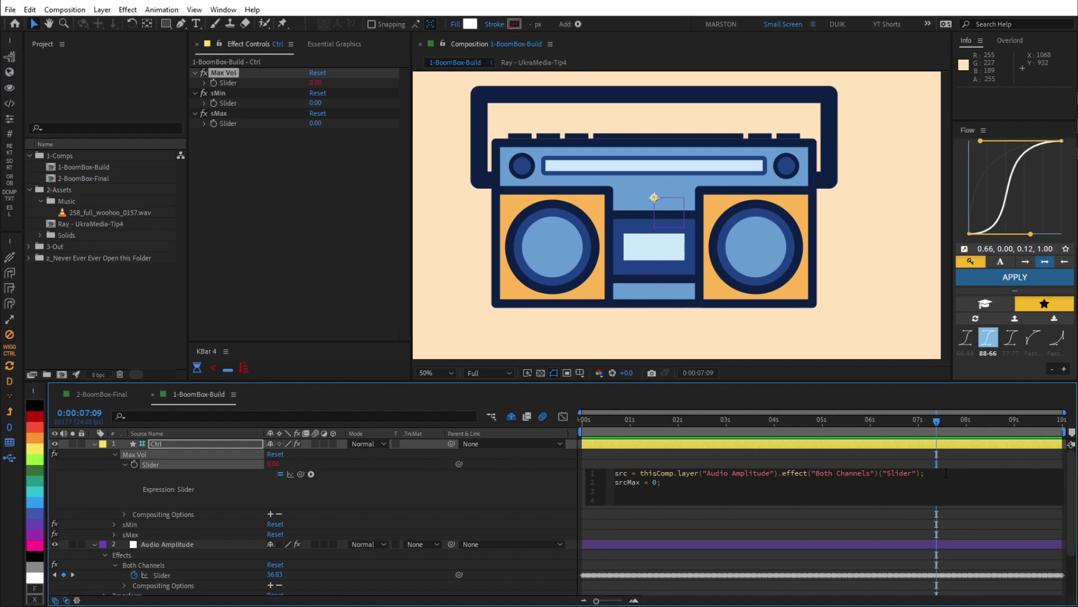
Add a for loop over src.numKeys taking Math.max of src.key(i), returning srcMax as 36.83.
text(for()
text(i = 1)
text(; )
text(i <=)
text( src.num)
text(Keys)
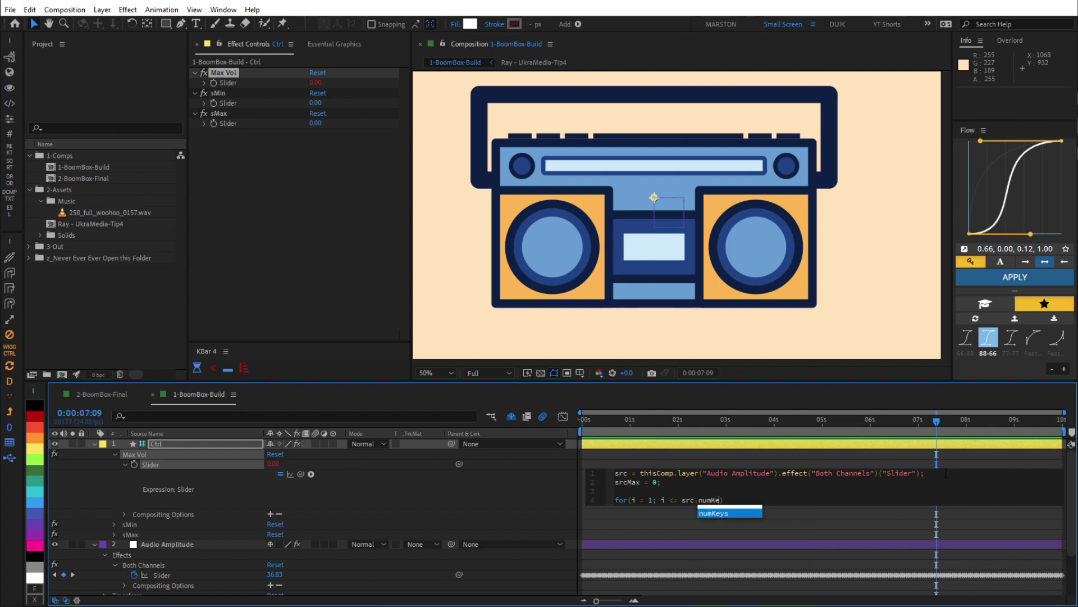
text(; i+)
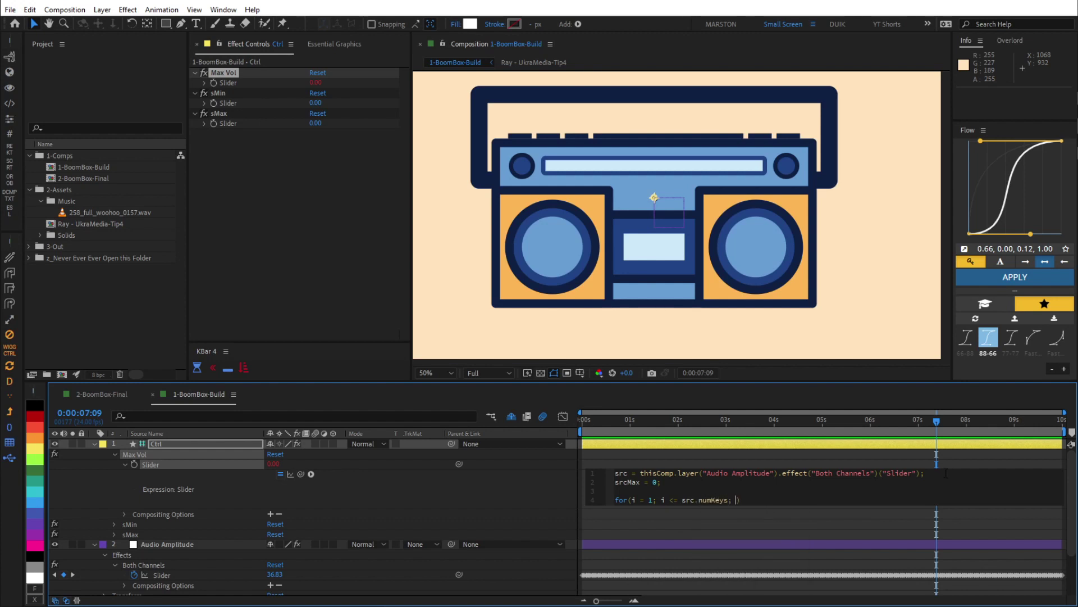
text(+){)
key(Return)
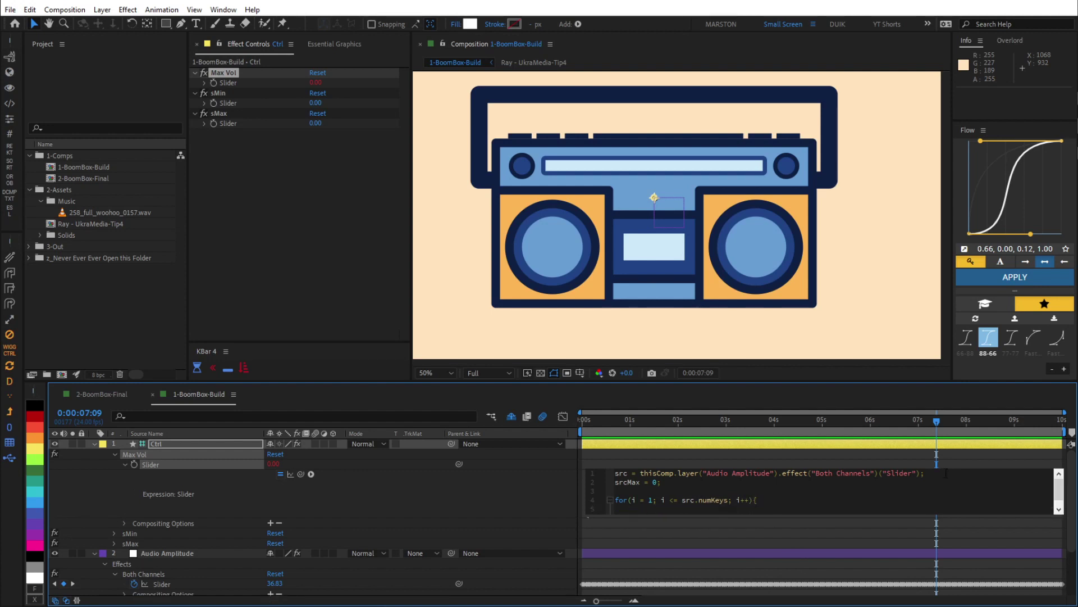
text(srcM)
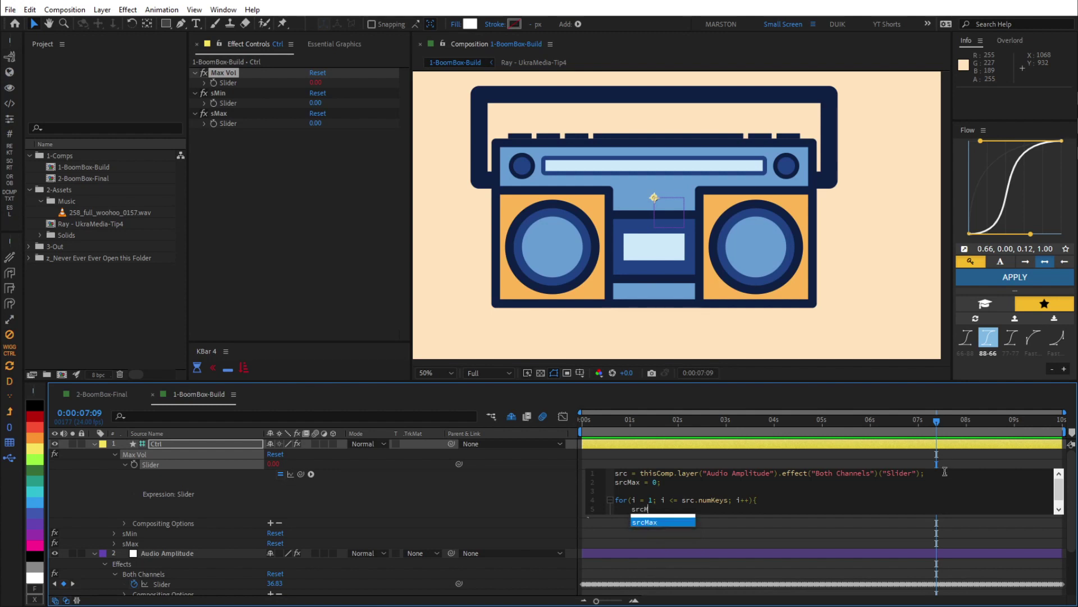
text(ax = )
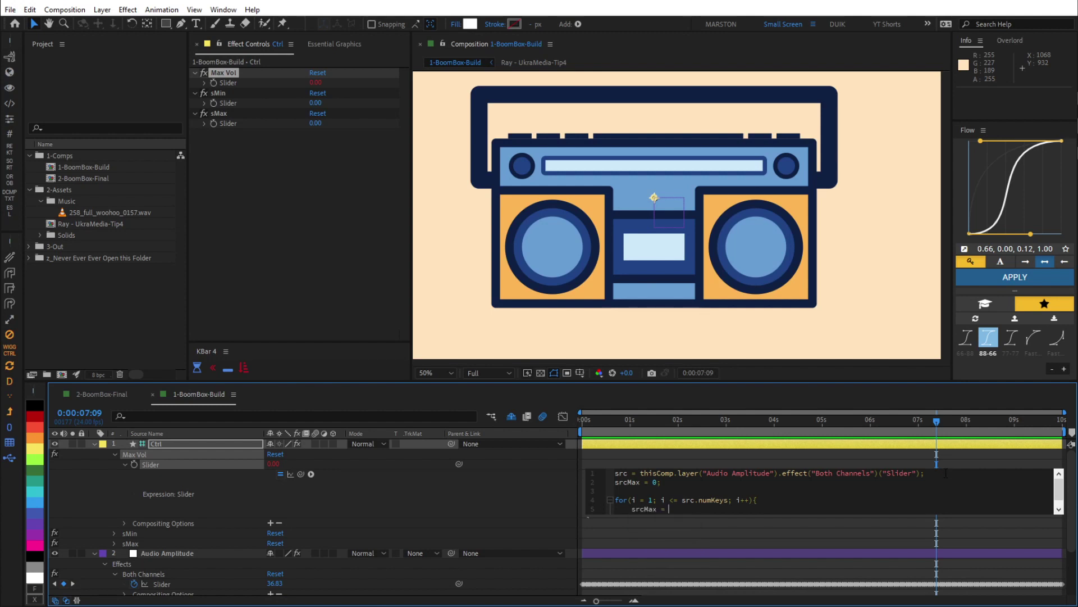
text(Math)
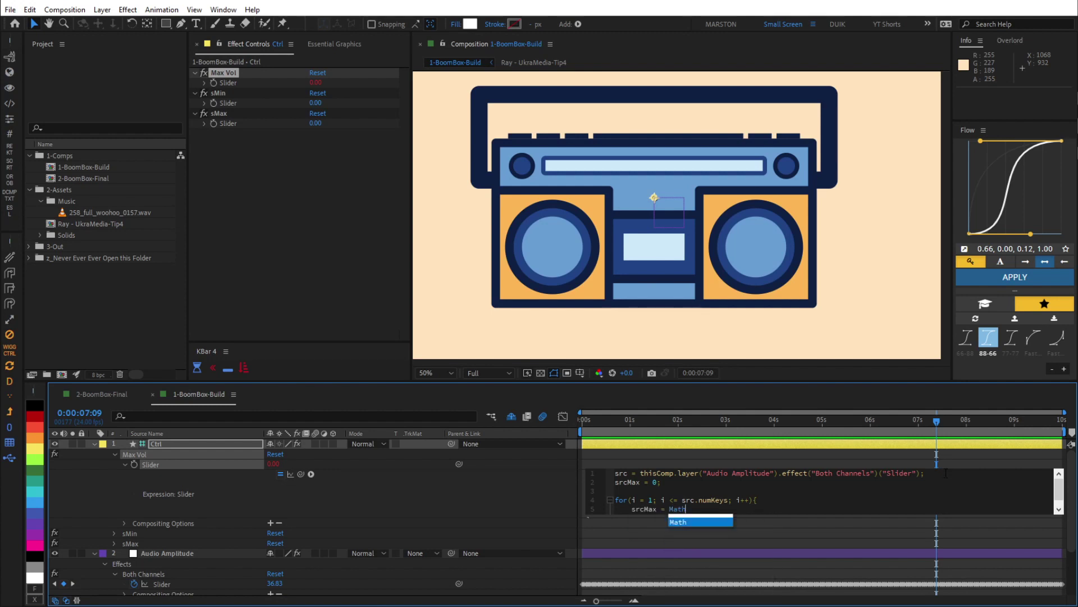
text(.max)
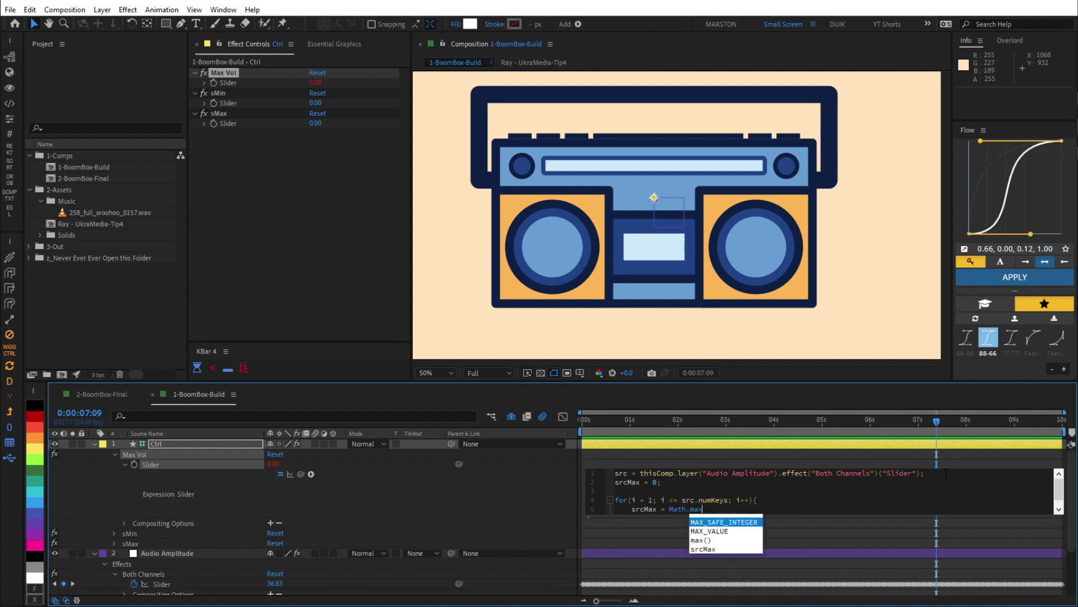
text(())
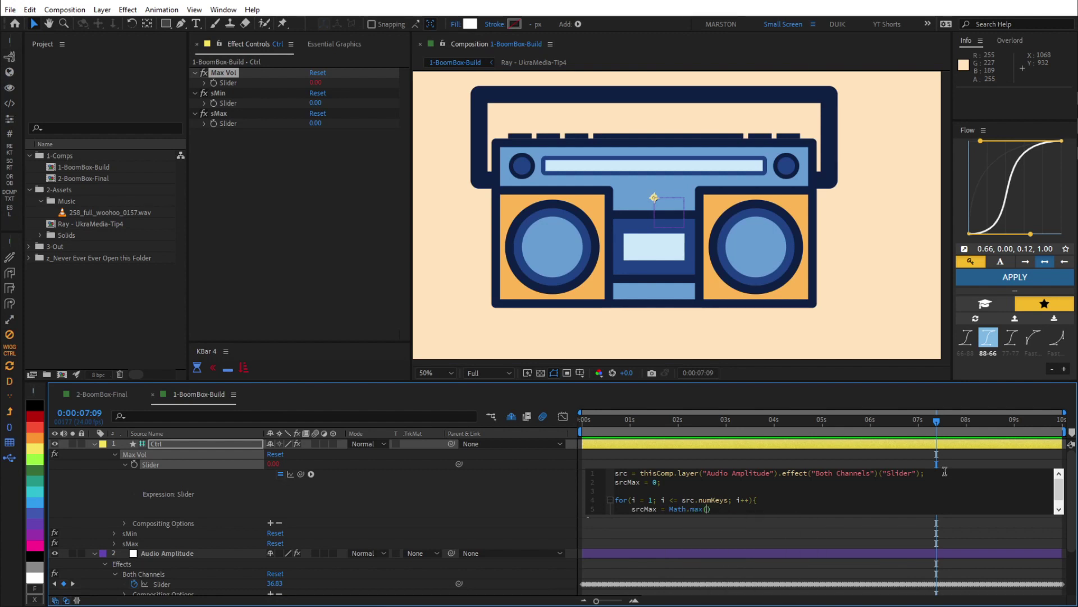
text(srcMax)
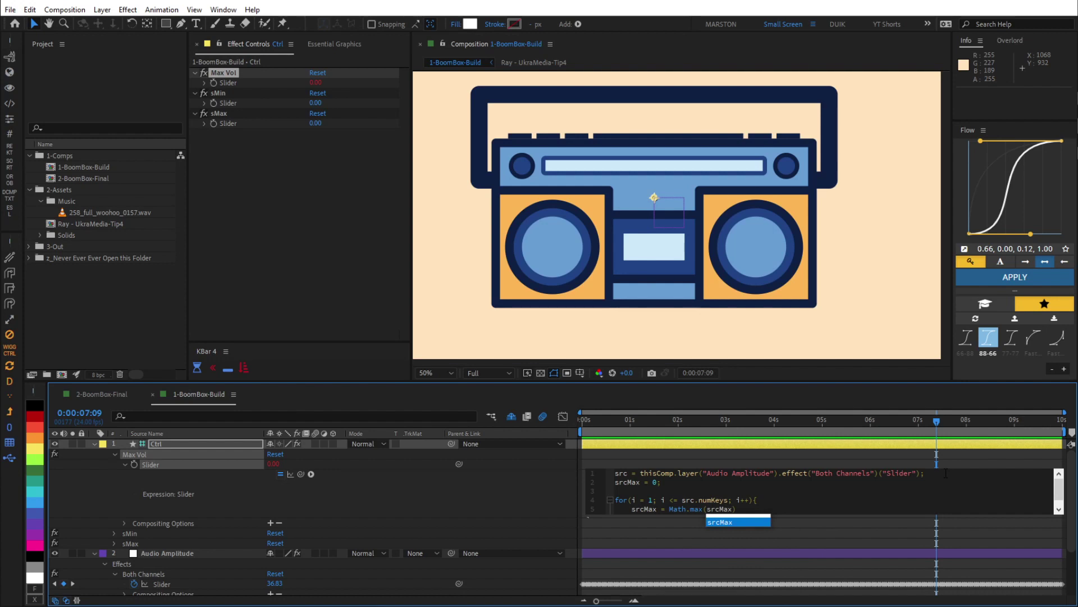
text(,)
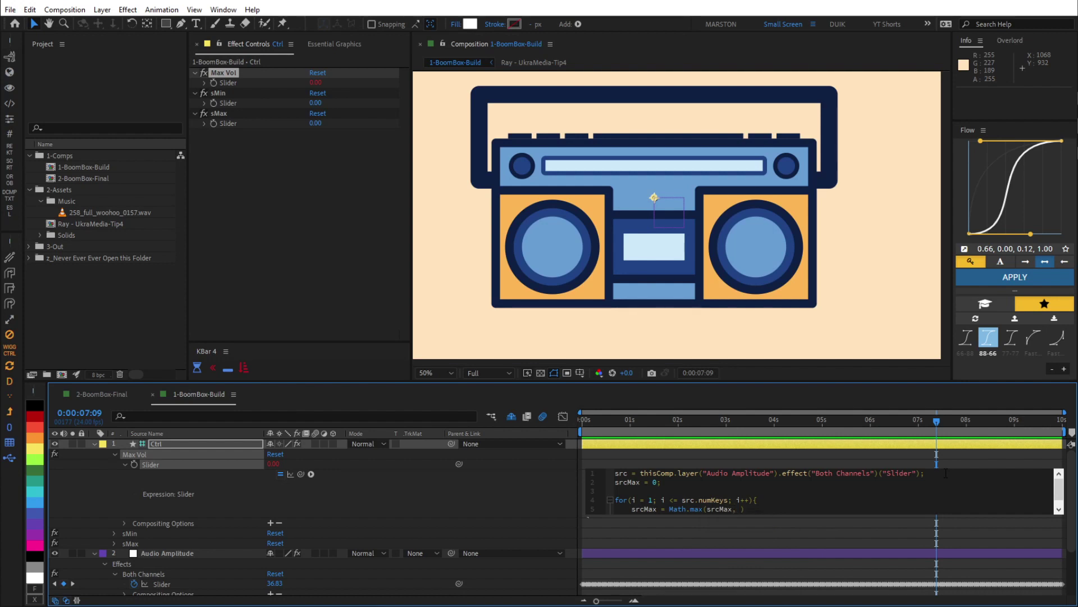
text( src.)
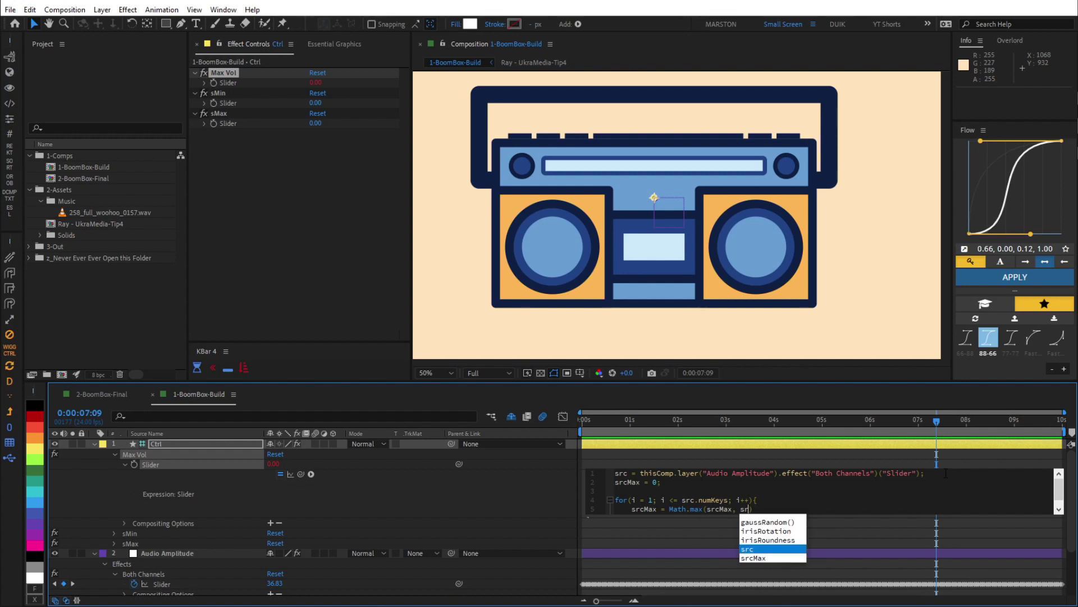
text(key())
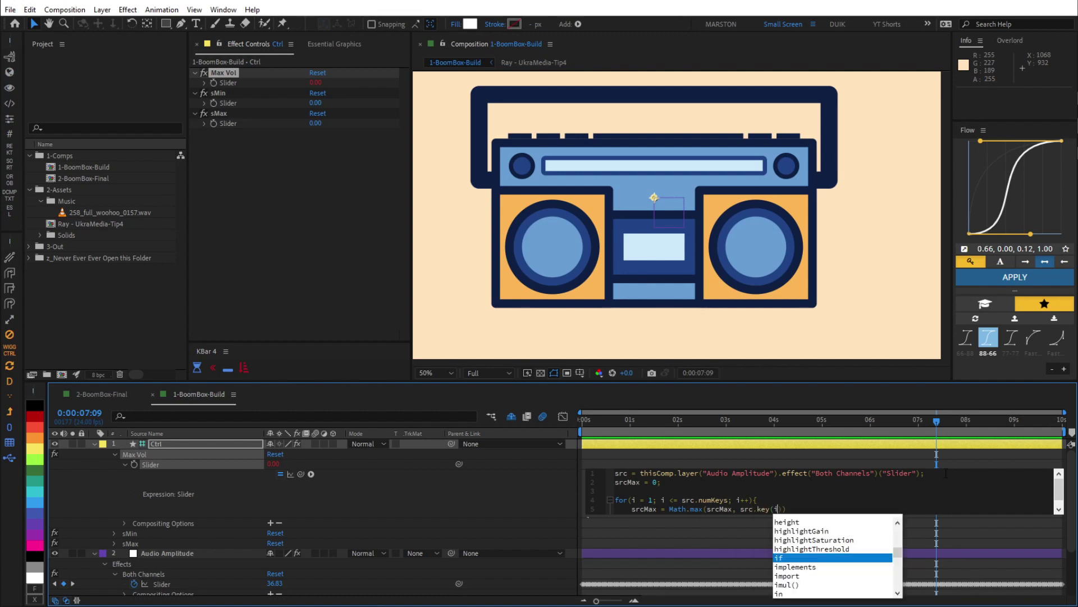
key(Escape)
text(;)
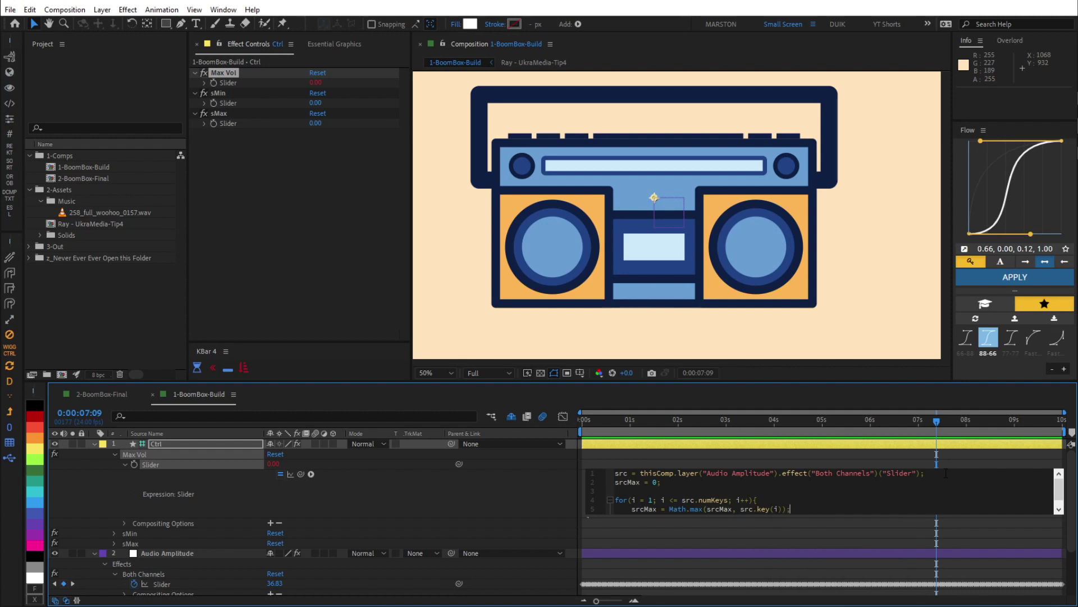
key(Return)
text(})
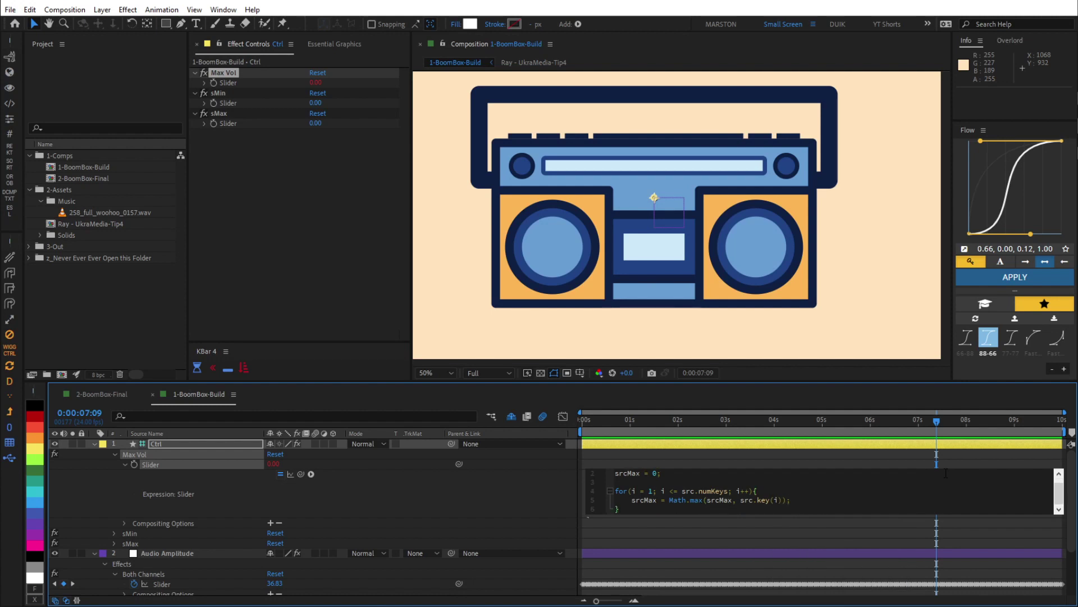
key(Return)
key(Return)
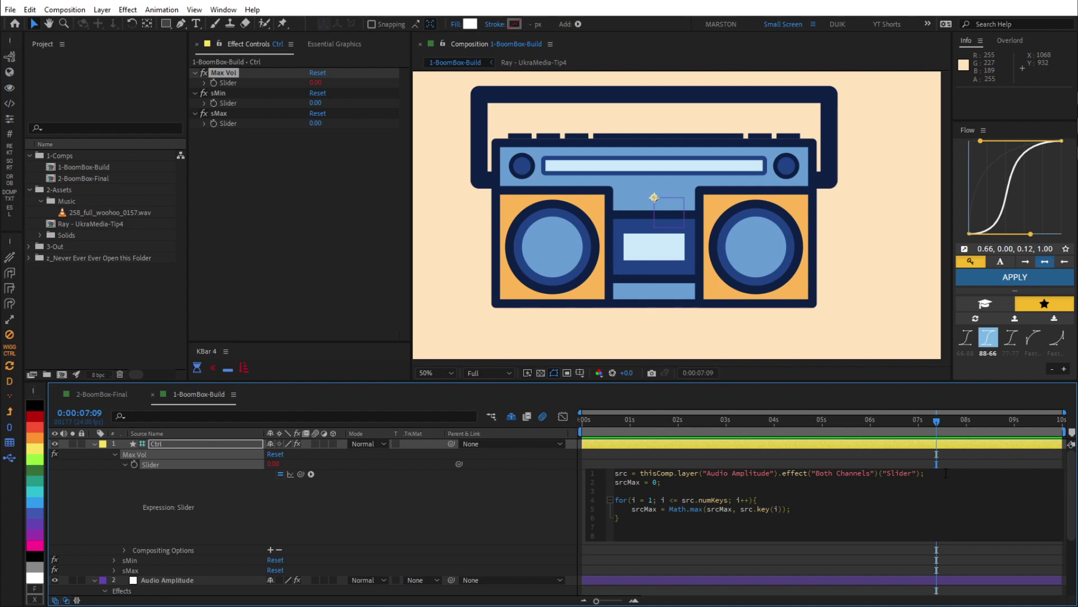
text(srcMax)
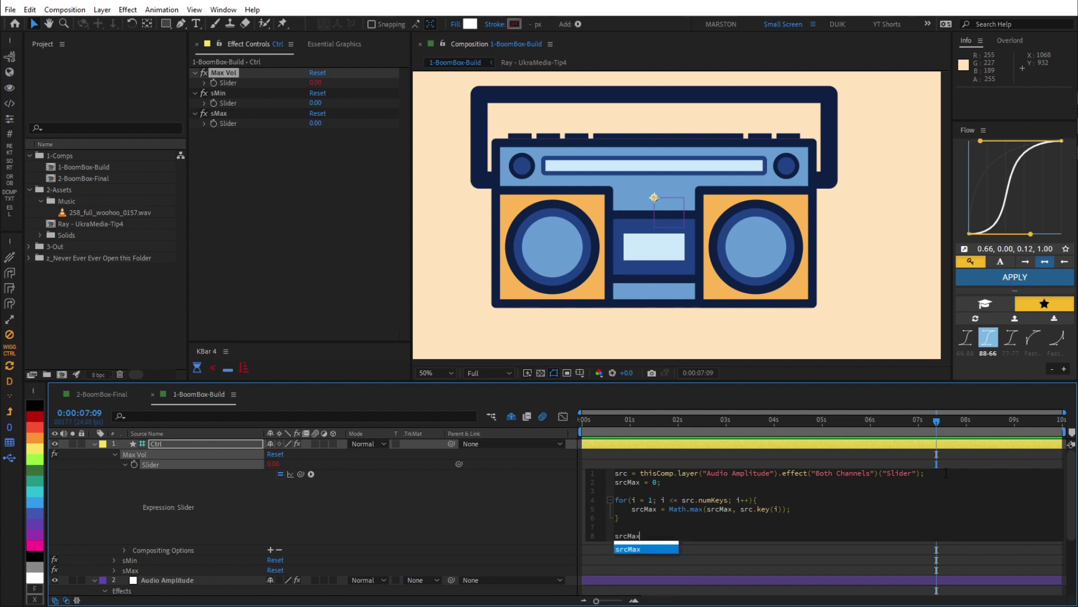
text(;)
key(KP_Enter)
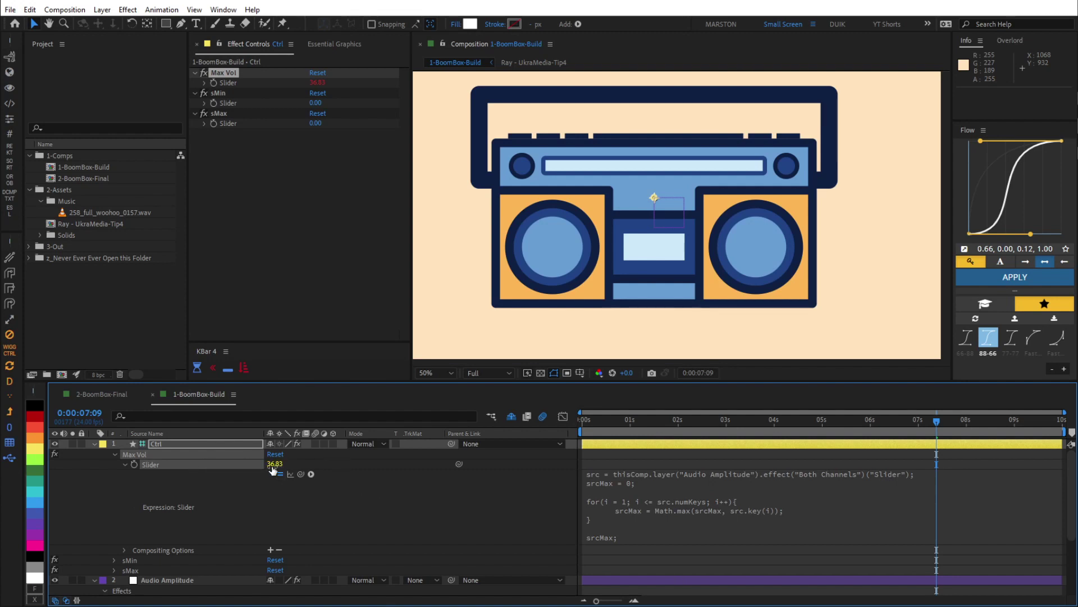
scroll(288, 473, down, 2)
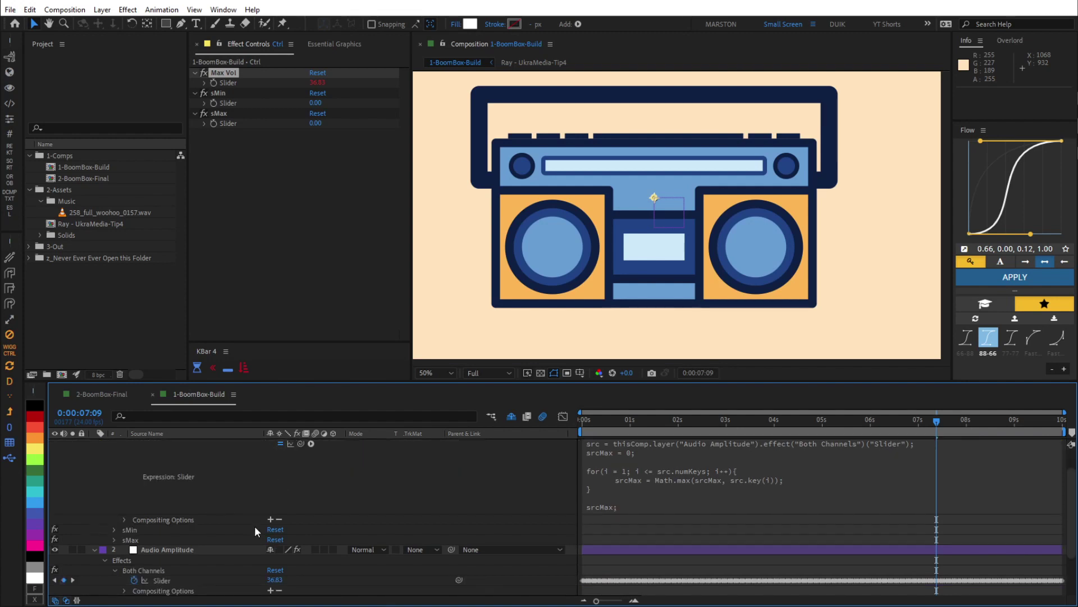
click(157, 576)
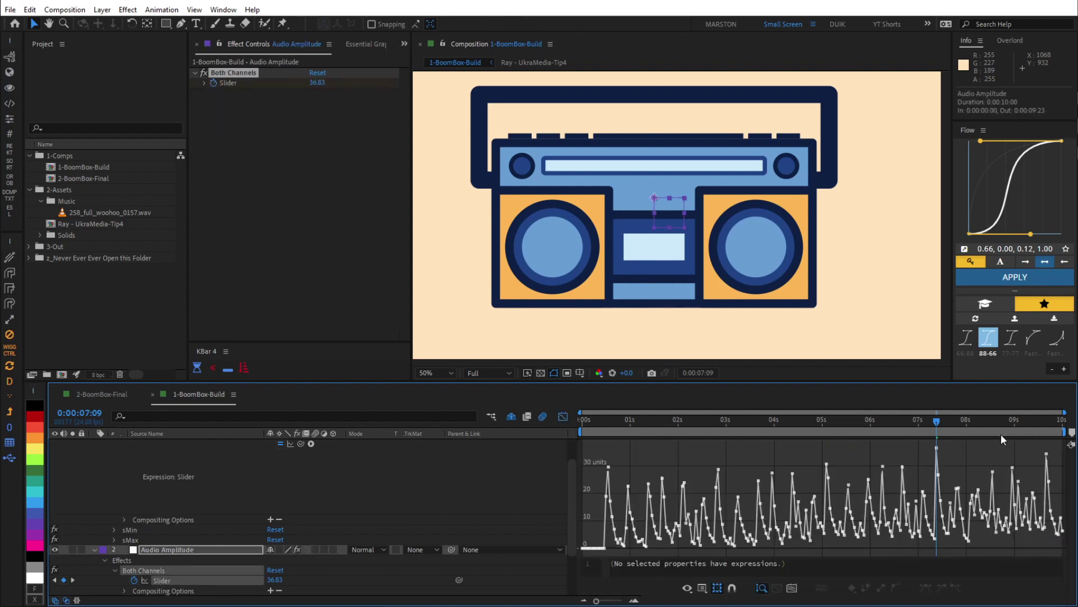
mouse_move(937, 448)
key(shift+F3)
scroll(490, 515, up, 3)
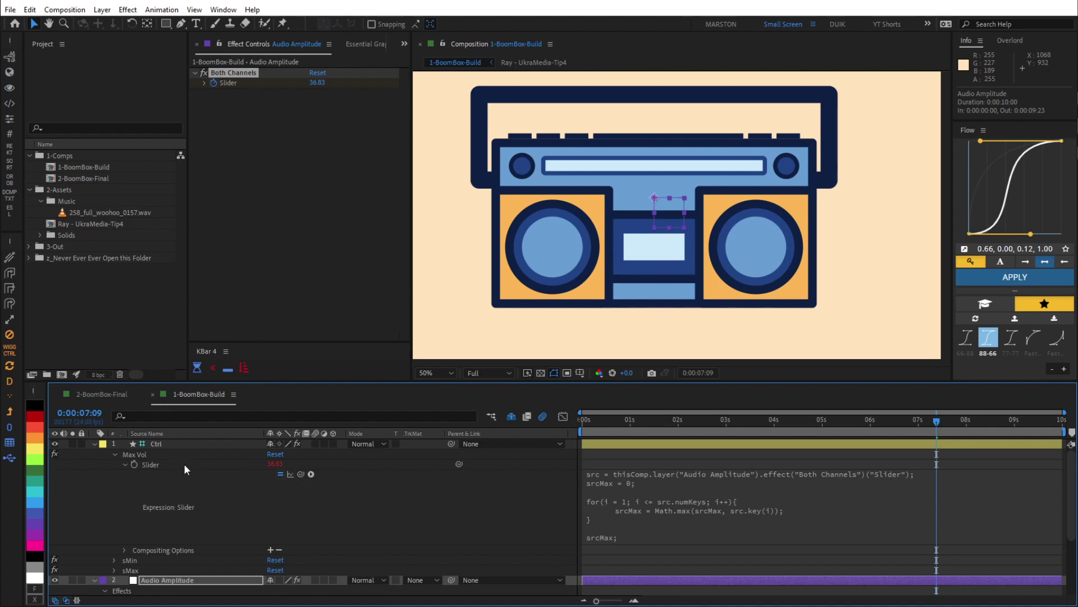
scroll(160, 580, down, 3)
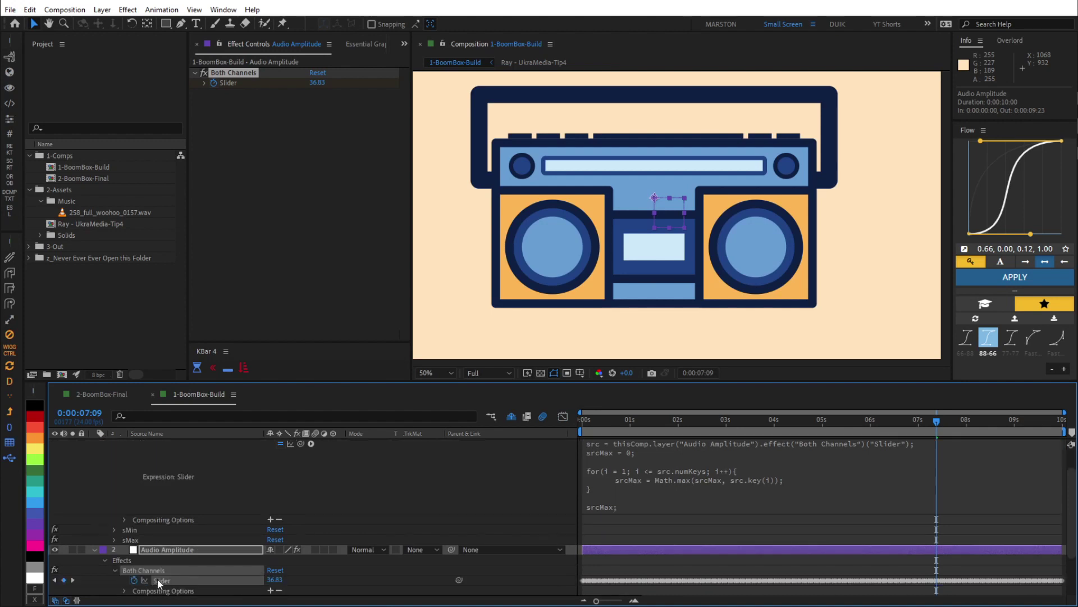
scroll(225, 548, up, 3)
click(688, 483)
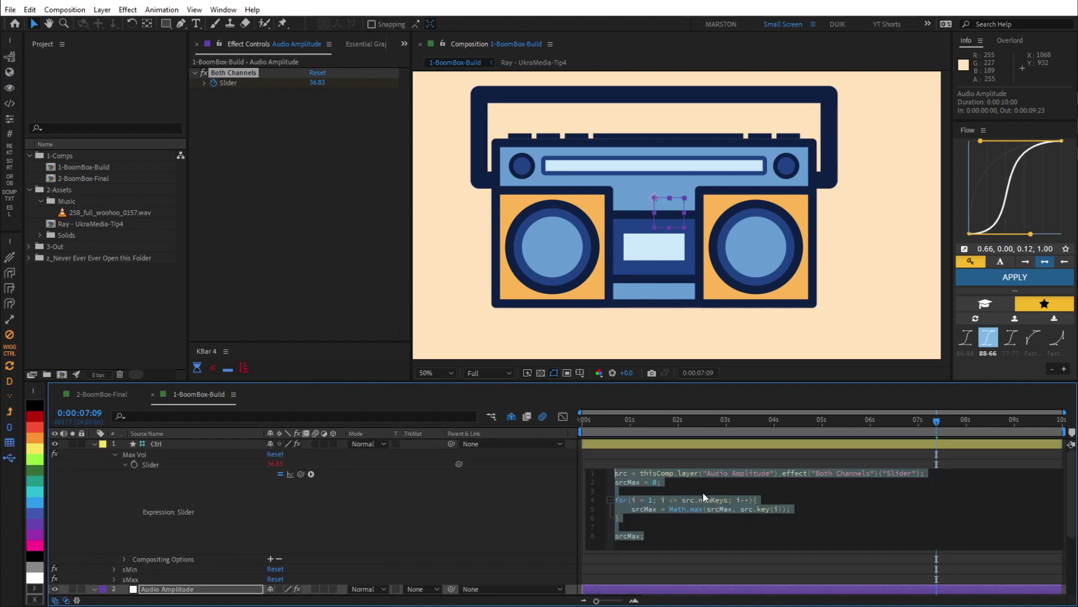
click(672, 494)
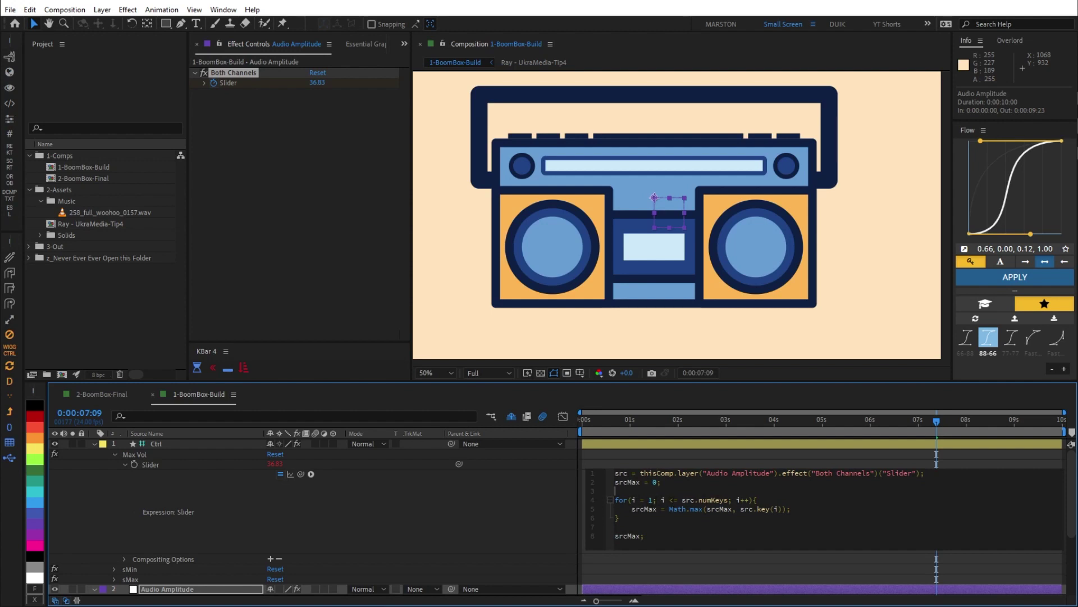
drag(682, 500, 728, 500)
drag(707, 509, 782, 509)
double_click(696, 509)
drag(657, 509, 631, 509)
drag(643, 535, 610, 544)
click(351, 475)
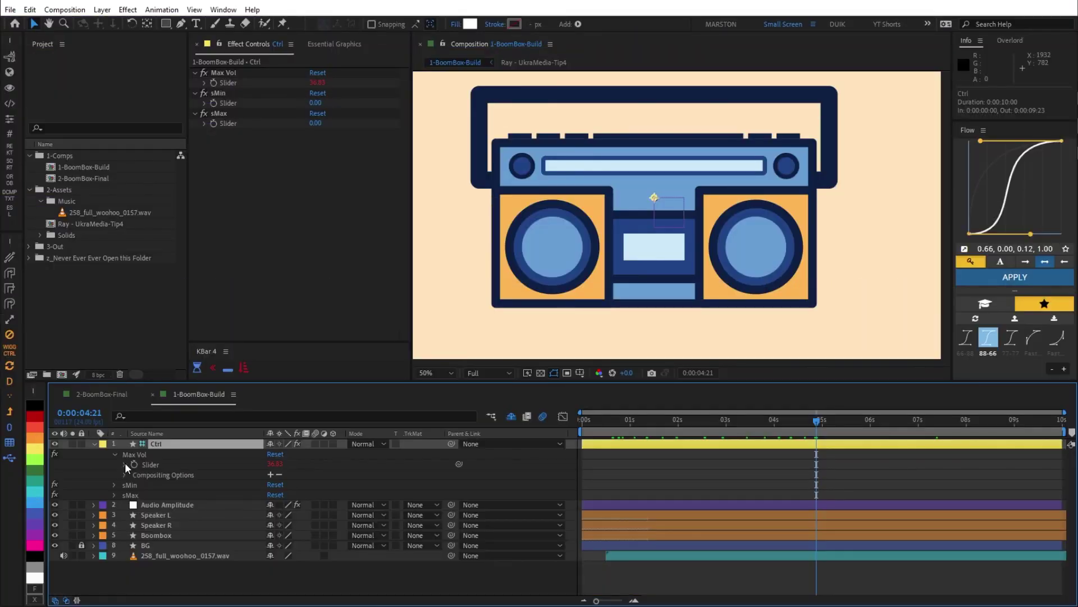
Display Ctrl's Scale (100%) beside the Audio Amplitude layer's keyframed Both Channels slider.
key(shift+s)
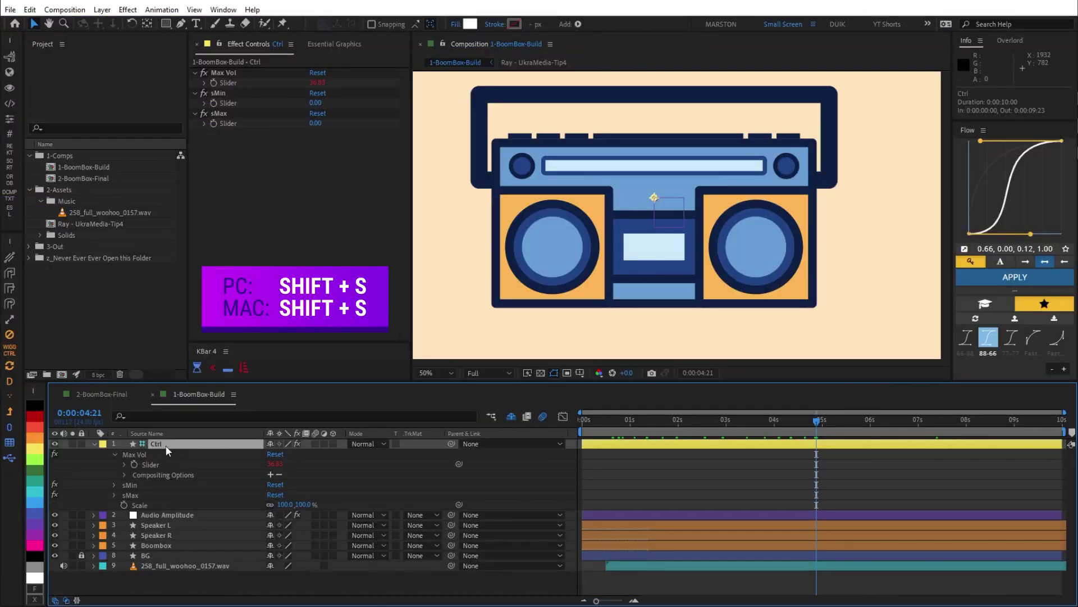
click(168, 512)
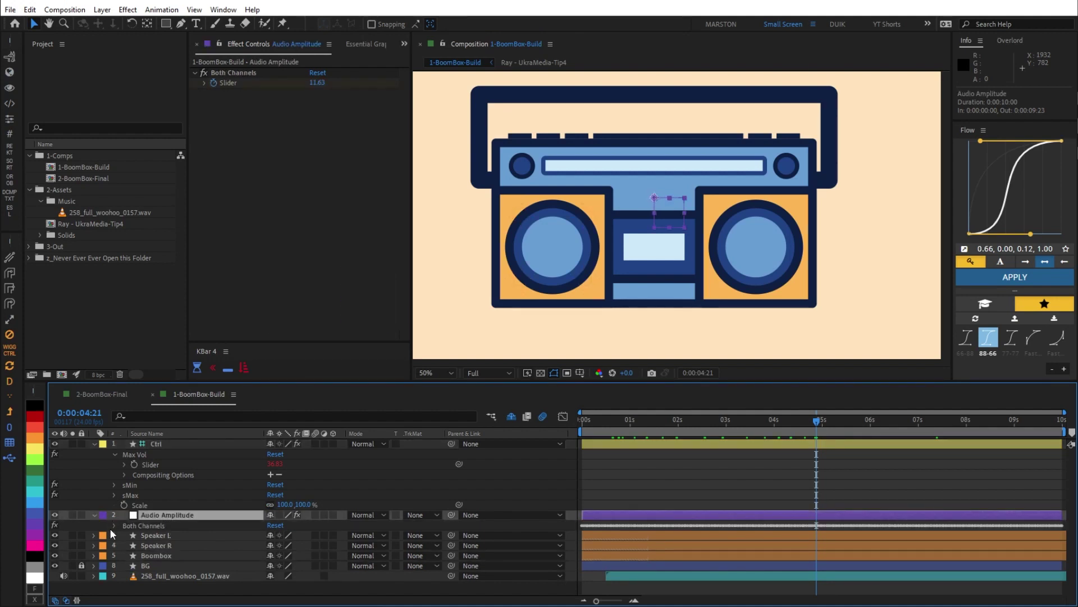
key(u)
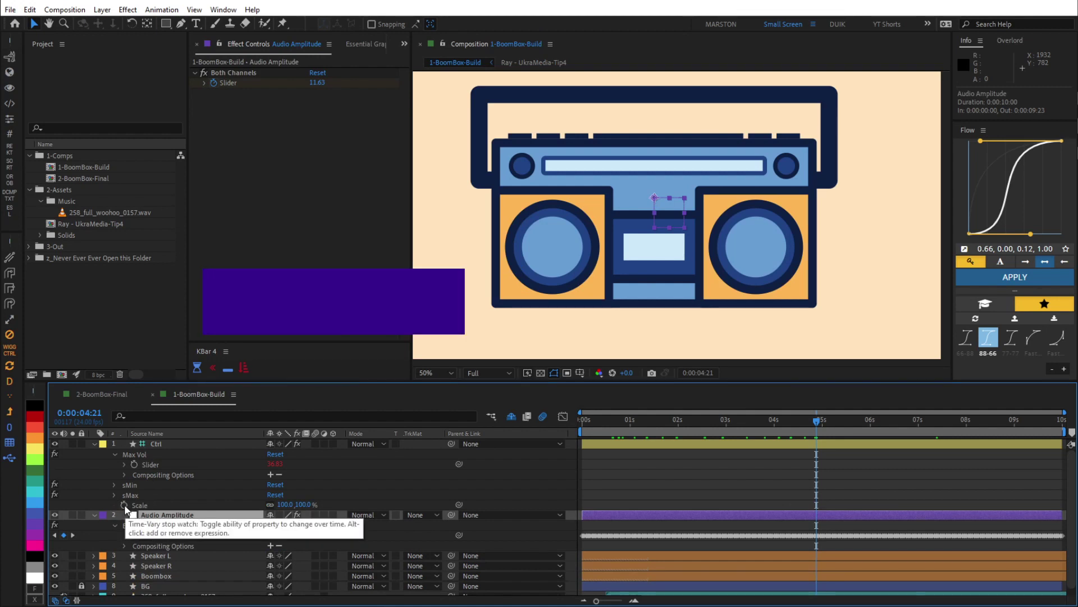
Start a Scale expression defining vol and maxVol, pick-whipped to the Both Channels and Max Vol sliders.
alt+click(124, 505)
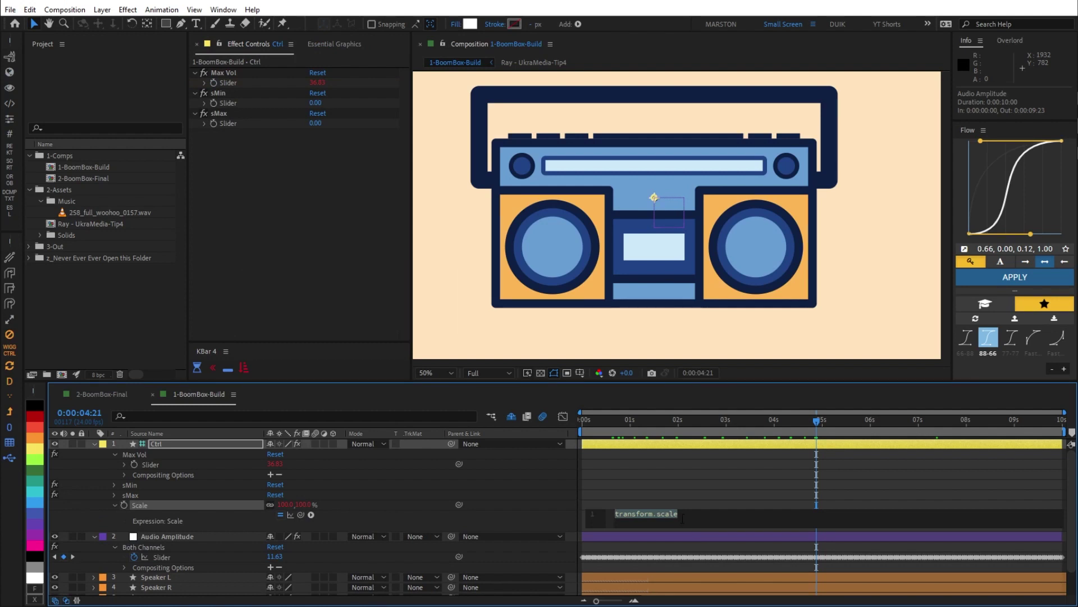
text(vol =)
drag(301, 514, 180, 555)
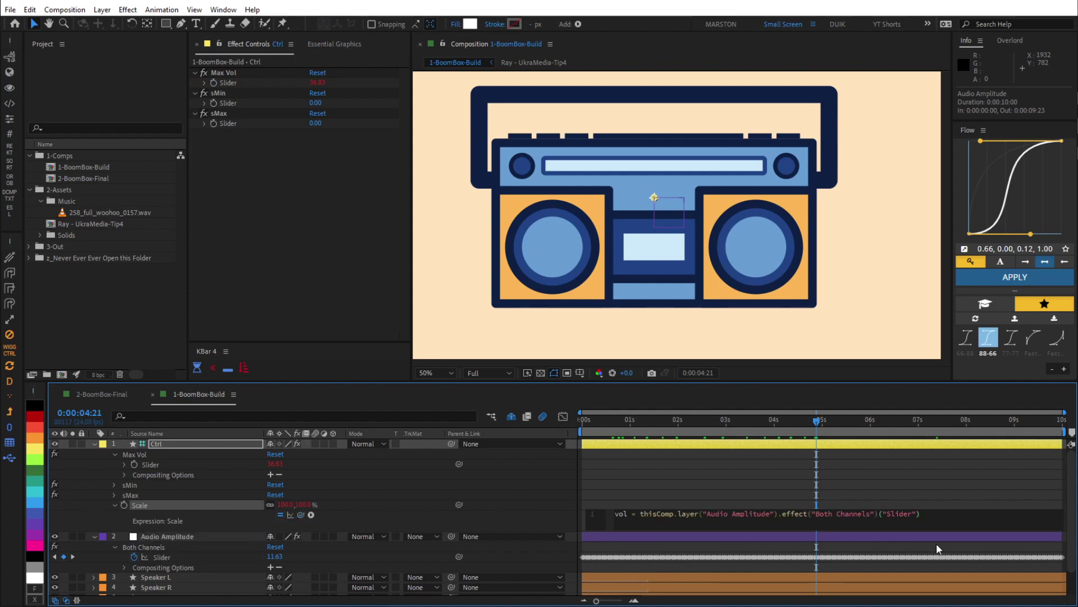
text(;)
key(Return)
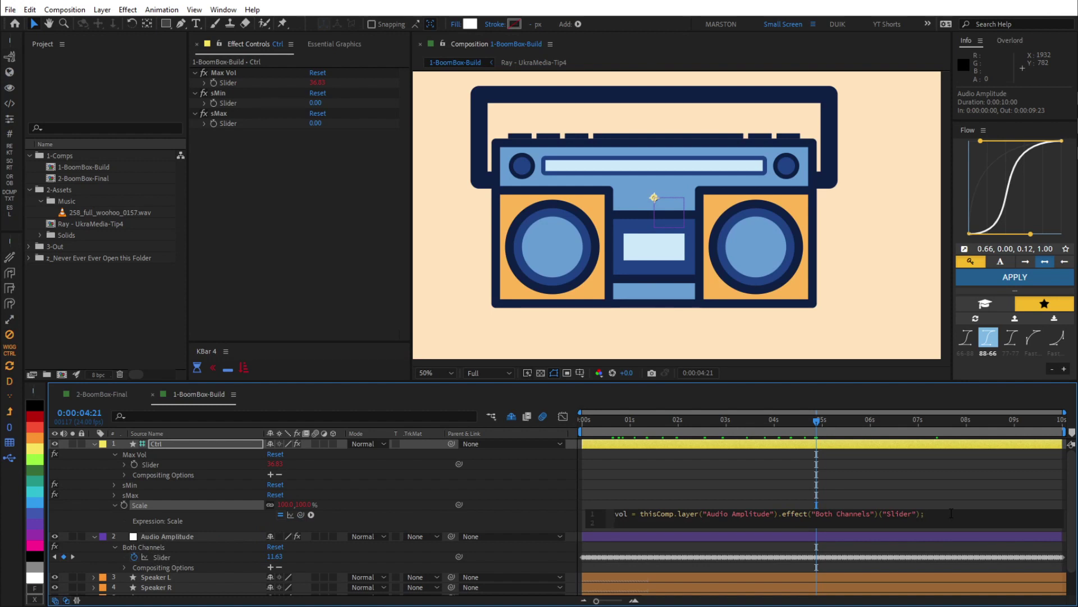
text(maxVol =)
drag(301, 513, 167, 470)
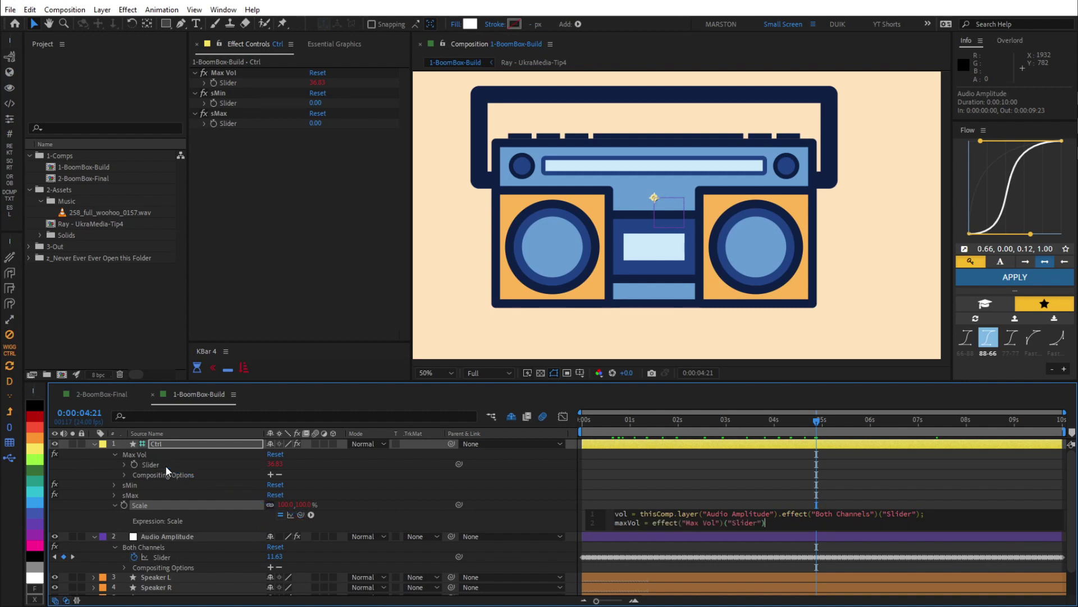
text(;)
key(Return)
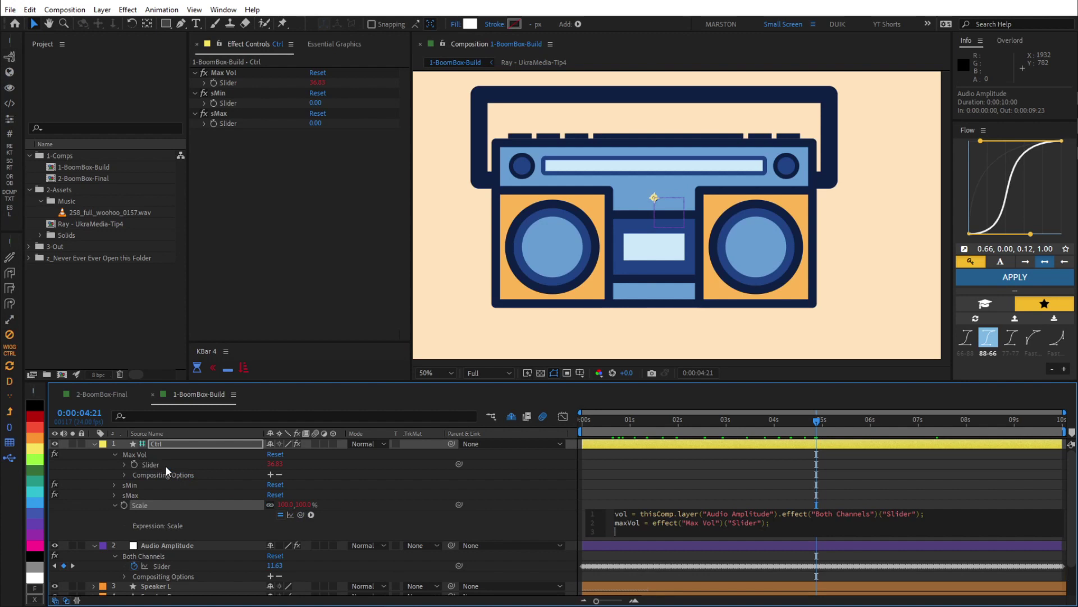
Finish the expression with s = linear(vol, 0, maxVol, 100, 150) returning [s, s], and apply it.
key(Return)
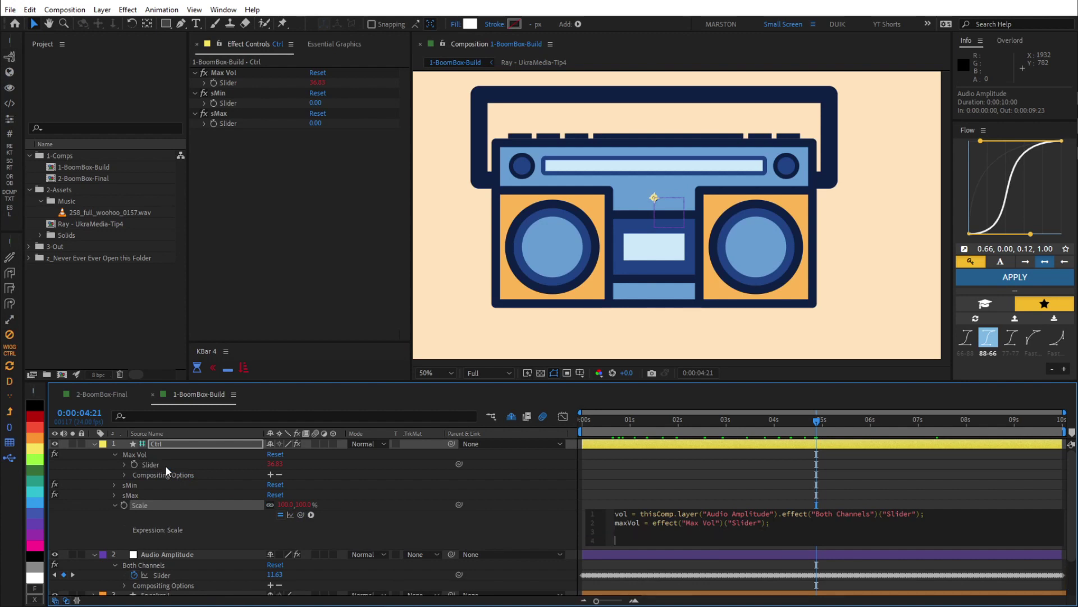
text(s = )
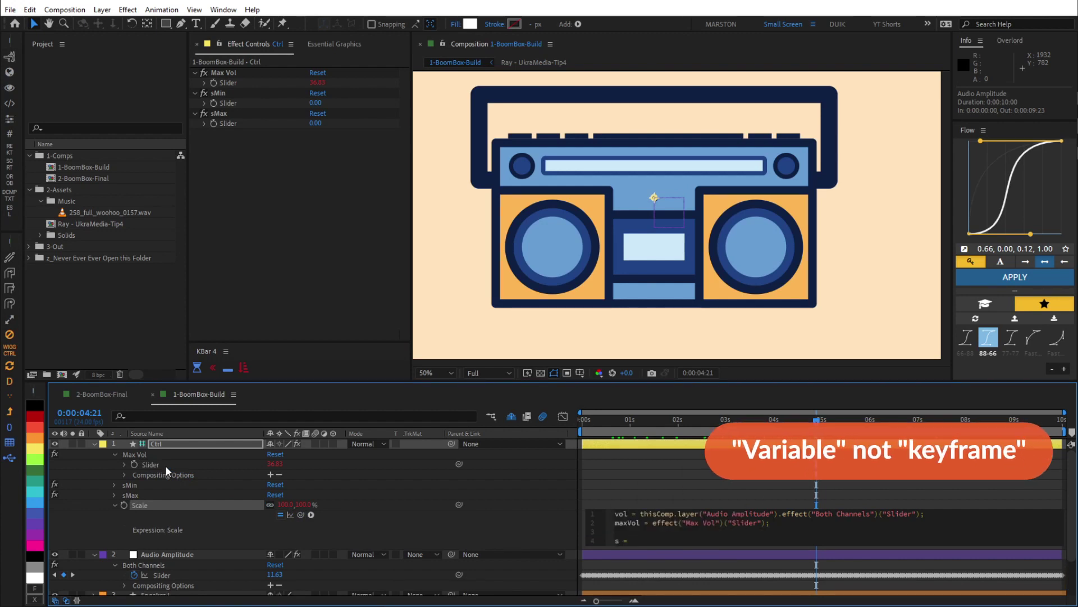
text(linear()
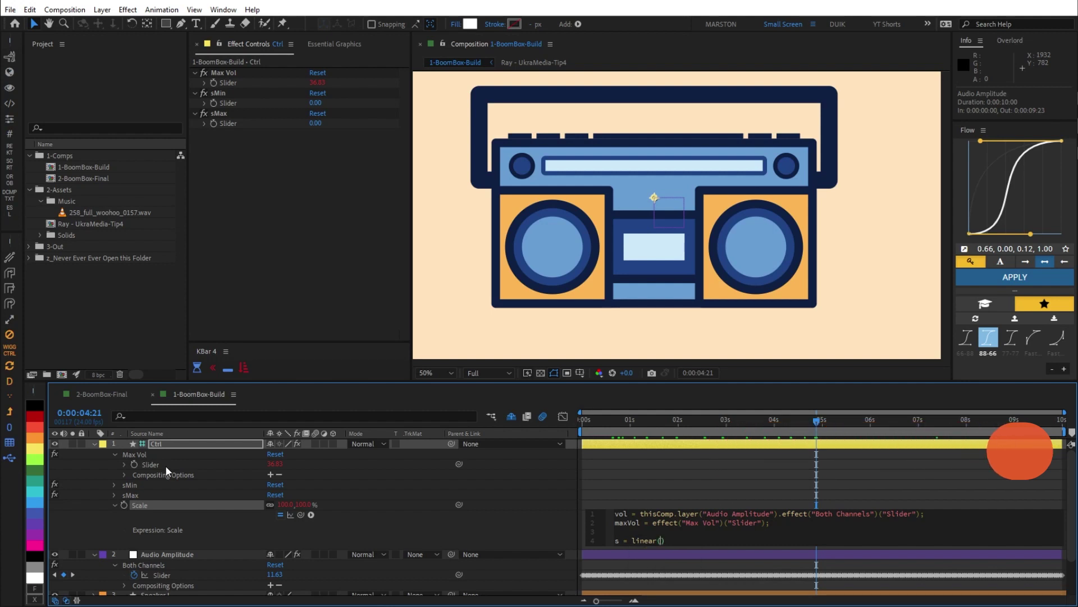
text(vol)
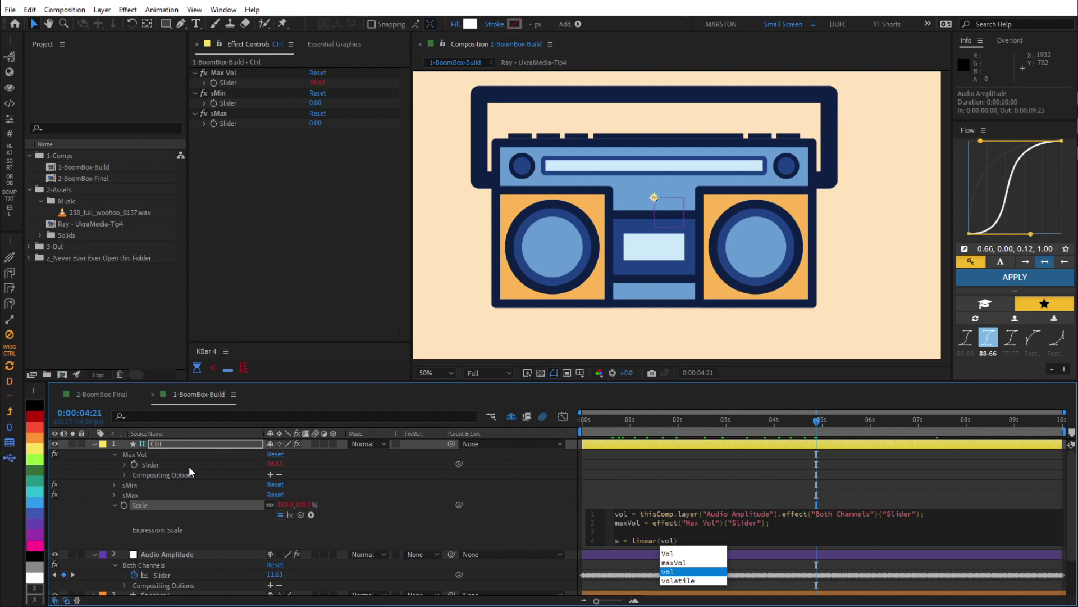
text(, 0, )
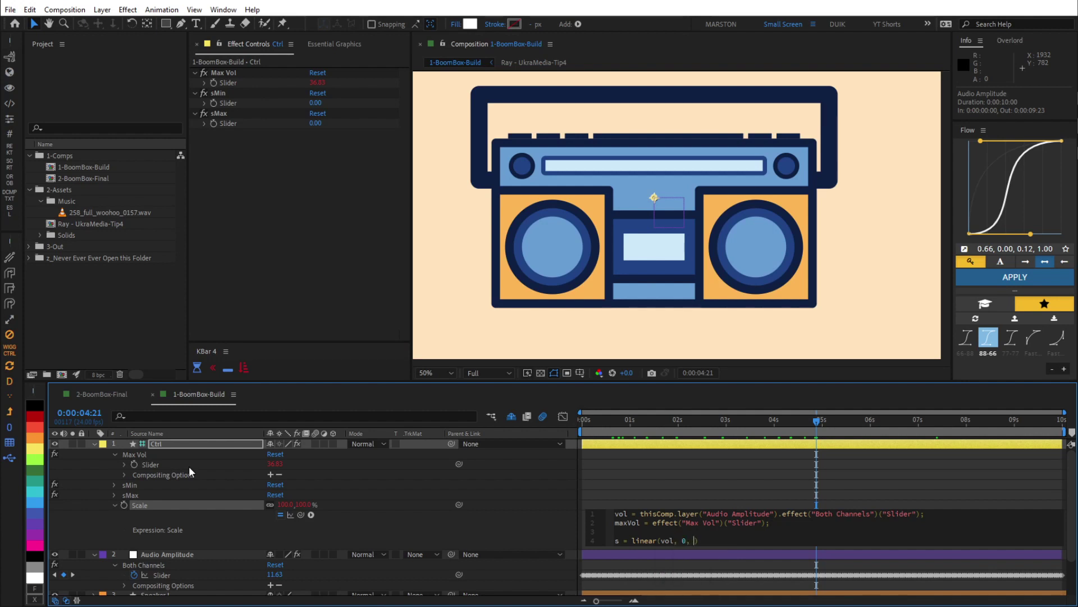
text(maxVol)
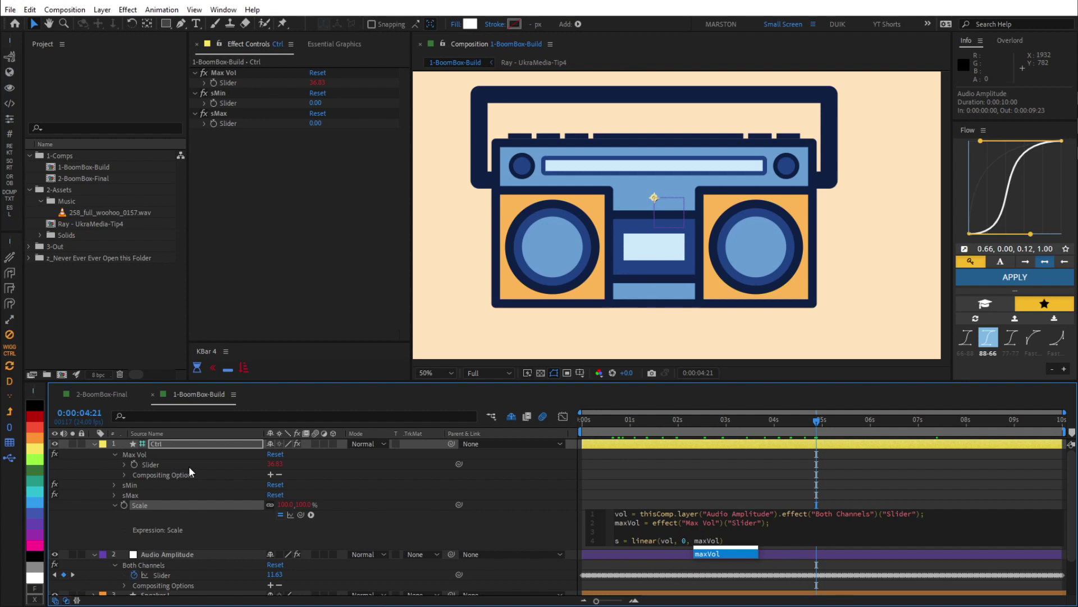
text(, )
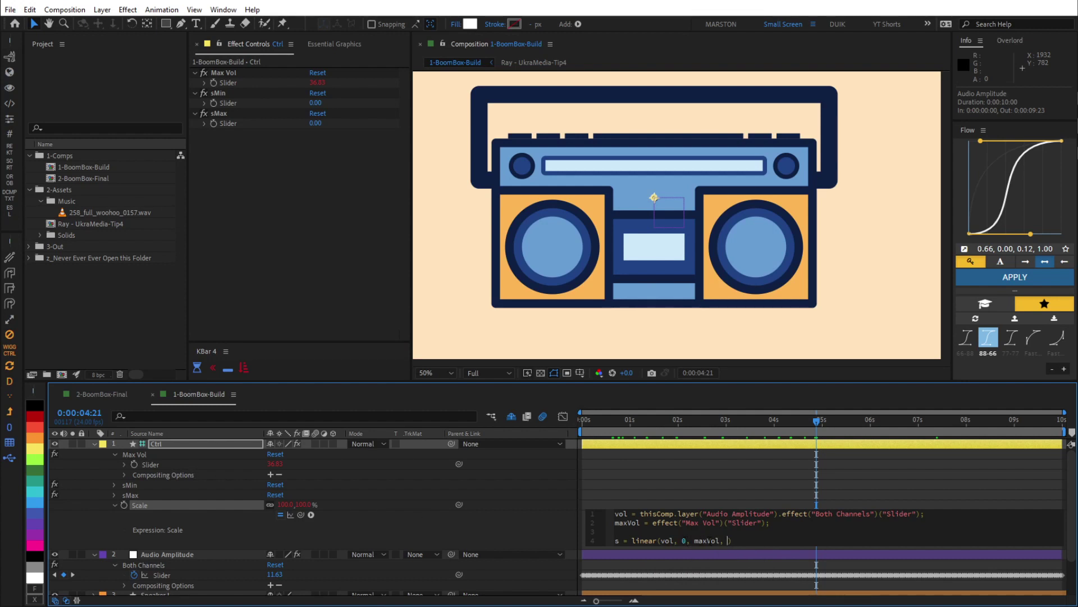
text(100, 150))
key(Return)
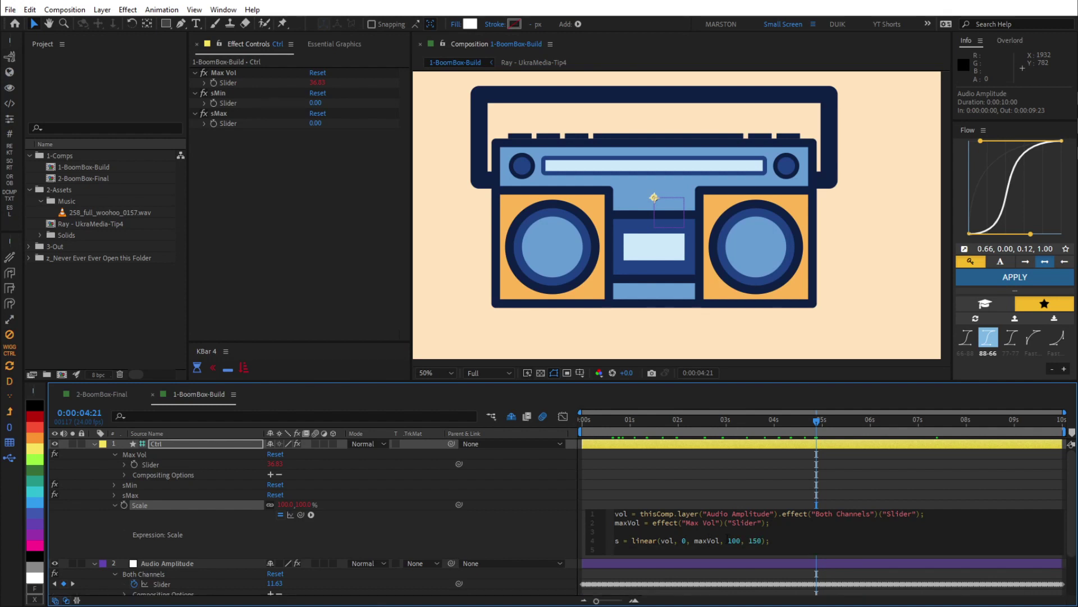
key(Return)
text([s, )
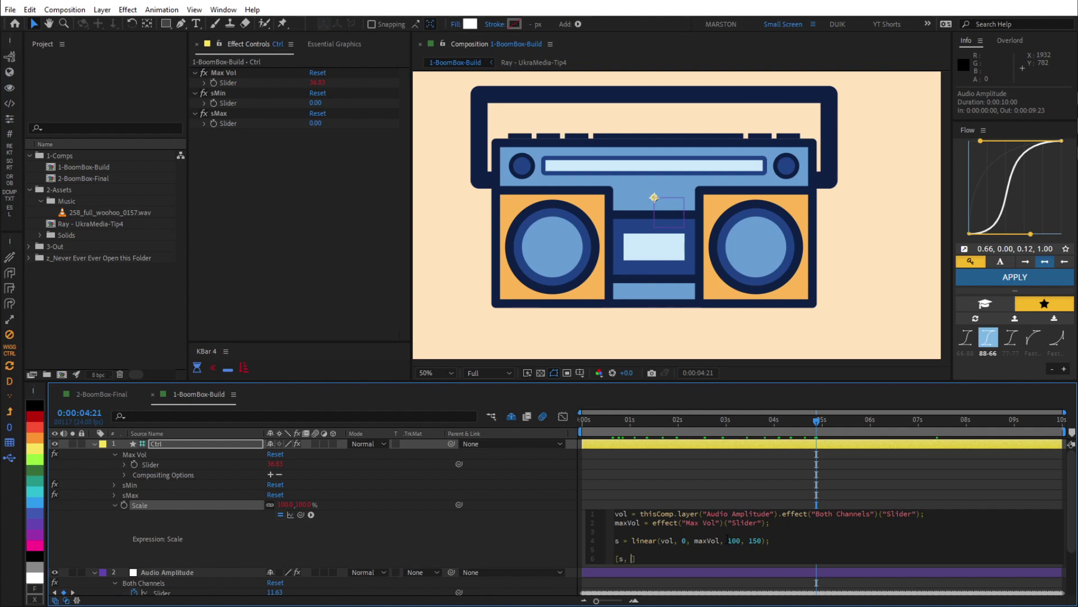
text(s];)
key(KP_Enter)
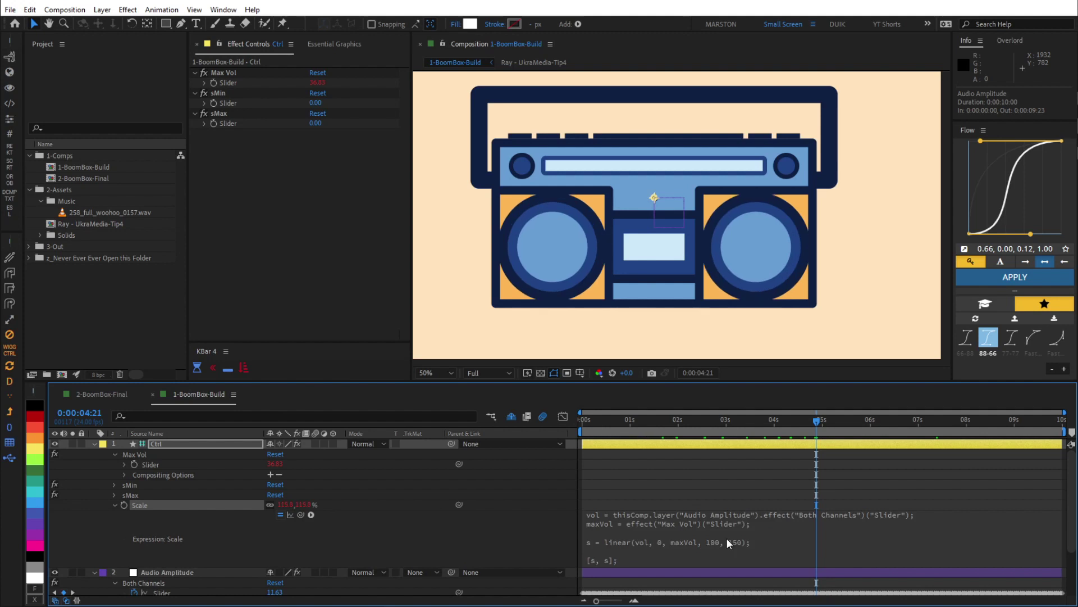
drag(790, 418, 722, 436)
click(260, 573)
key(shift+F3)
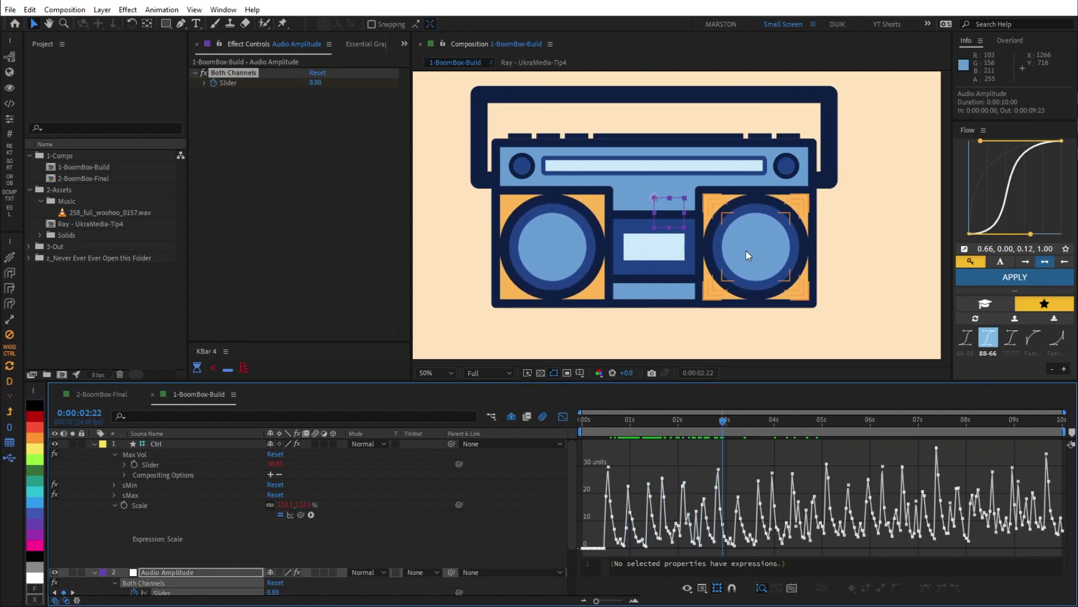
key(space)
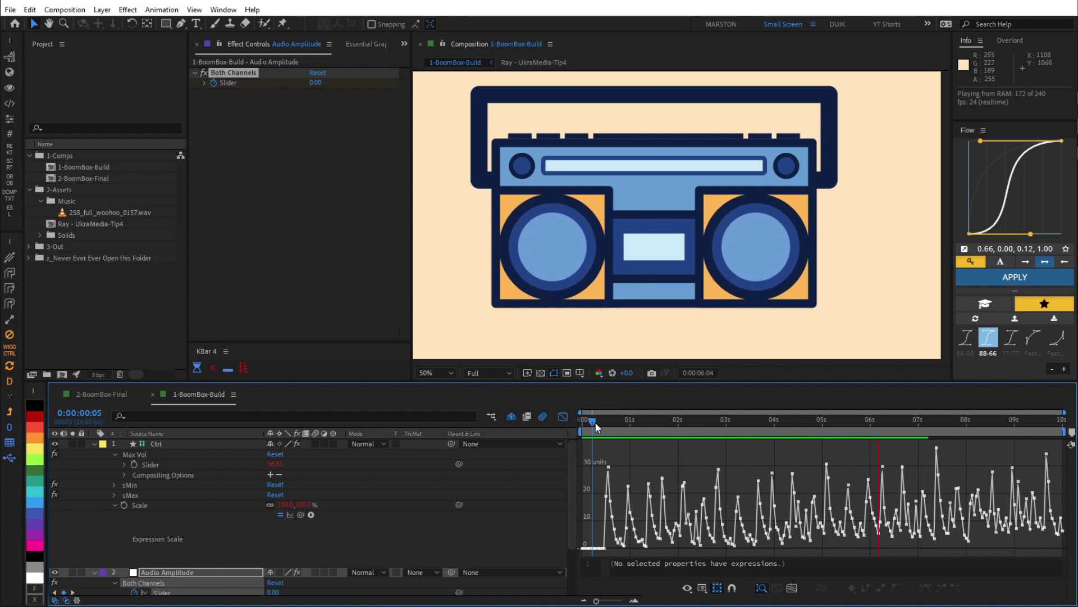
key(space)
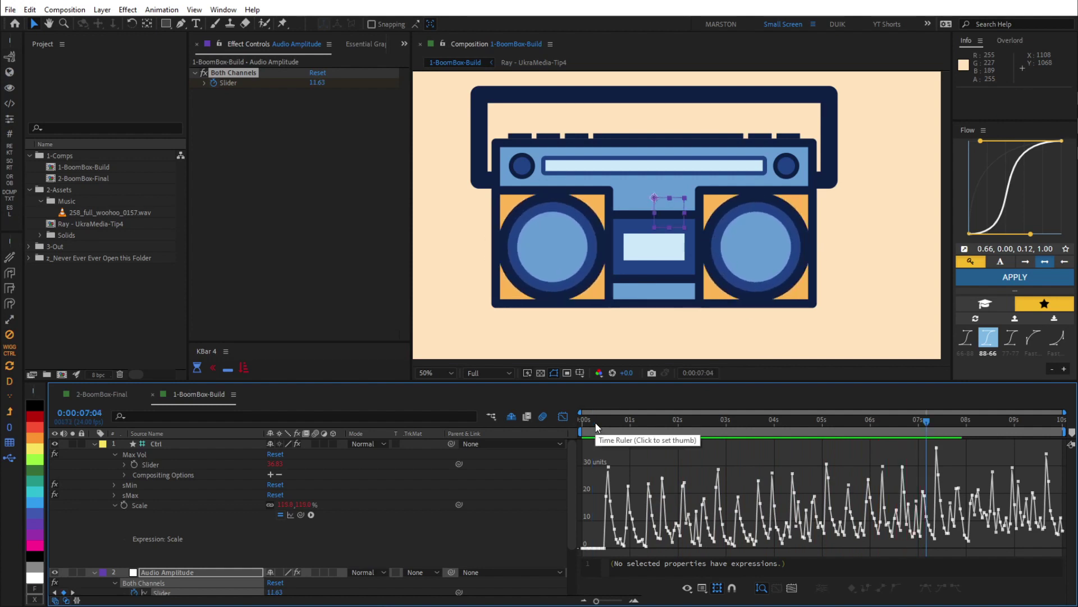
key(shift+F3)
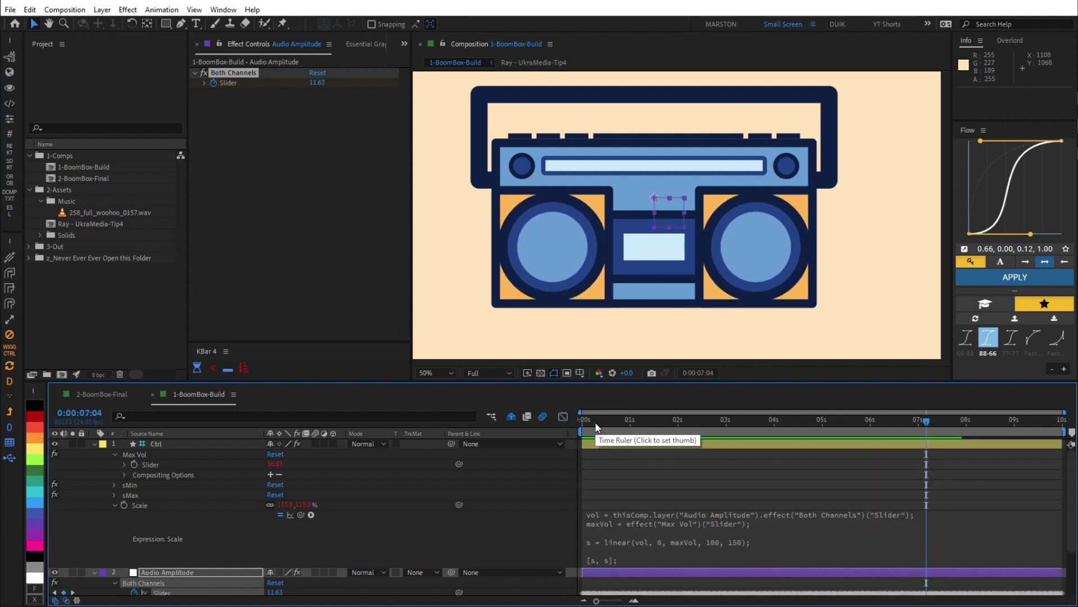
Set the Ctrl layer's sMin slider to 100 and sMax slider to 150.
click(113, 495)
click(113, 484)
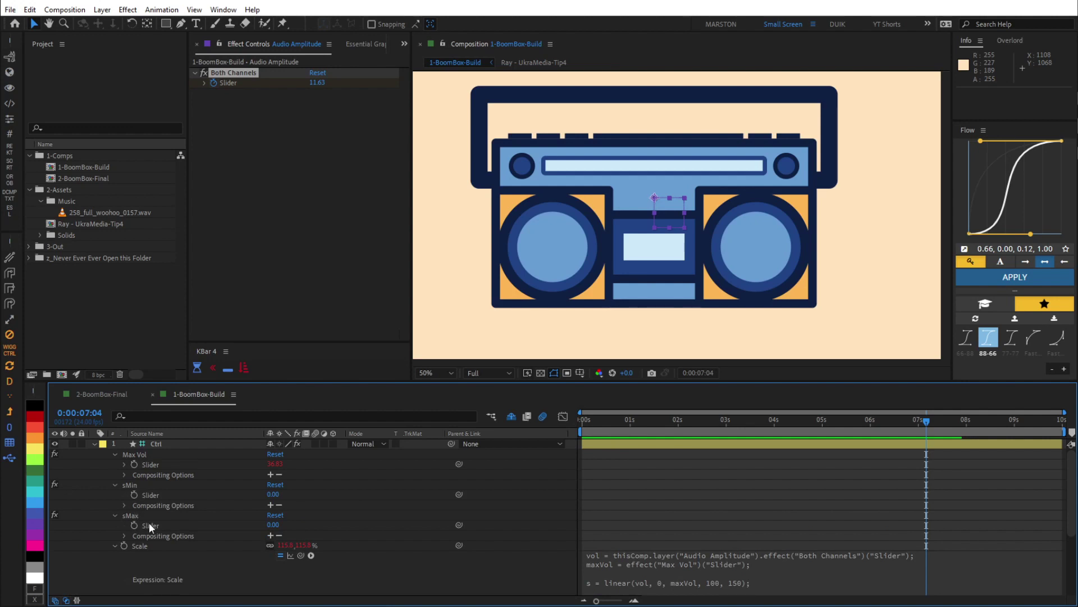
click(230, 492)
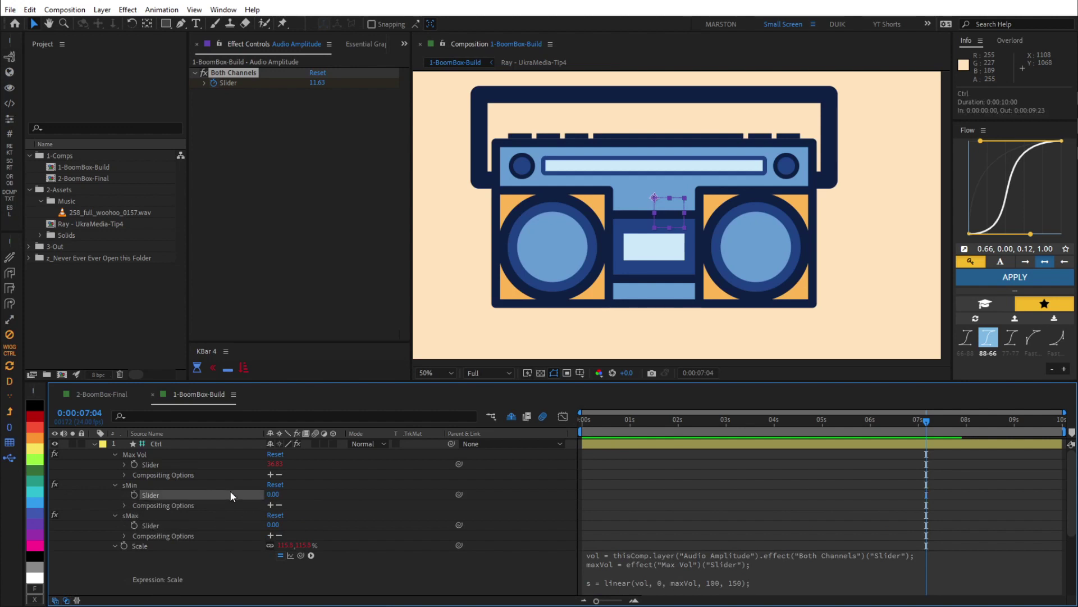
click(273, 494)
text(100)
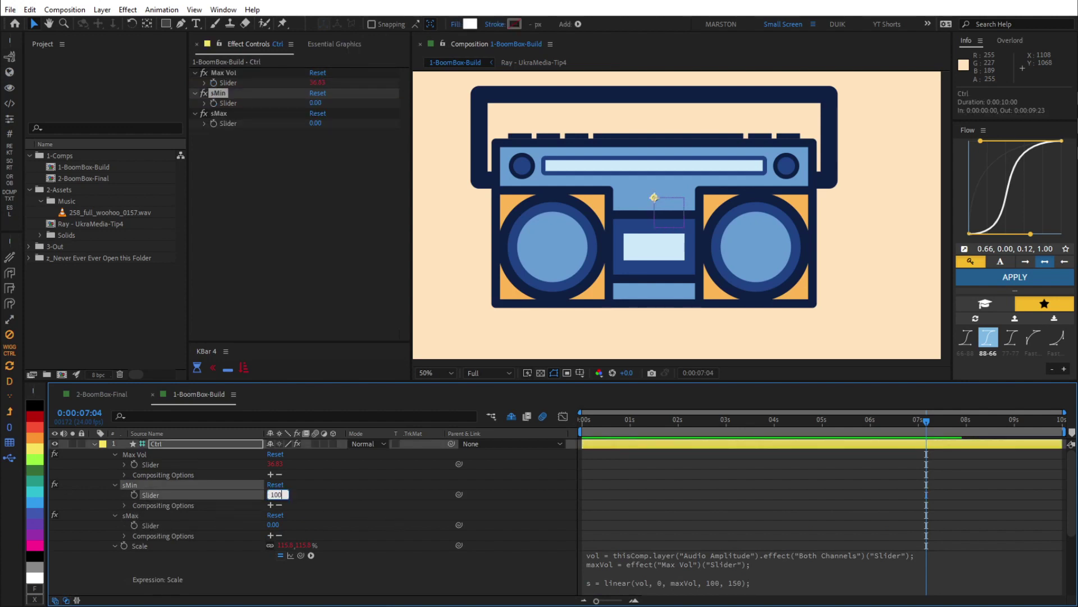
click(276, 524)
text(150)
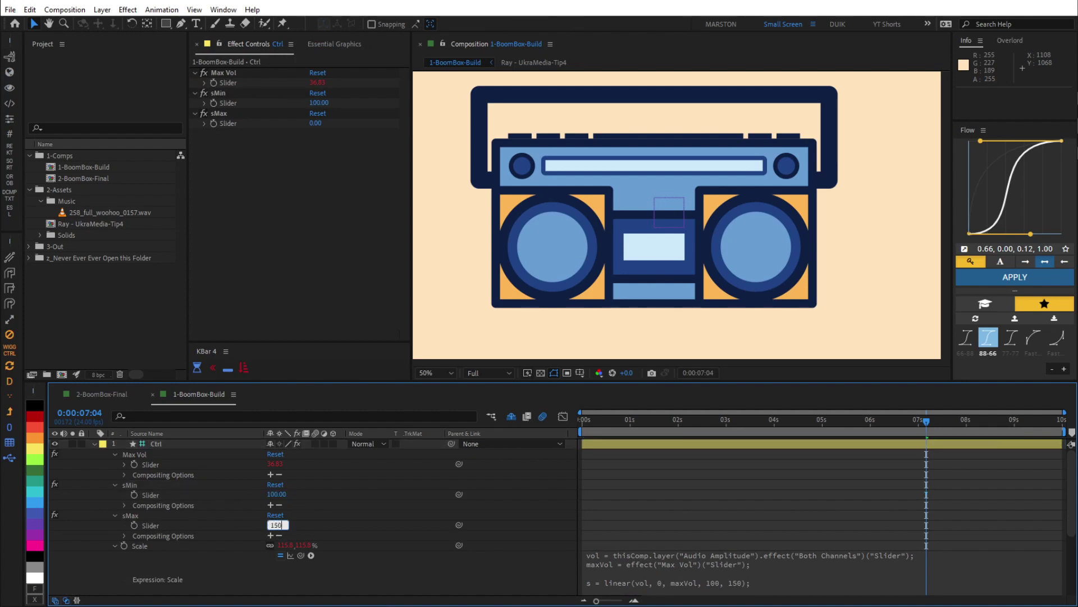
key(Return)
Add sMin and sMax variables to the Scale expression, pick-whipped to their sliders.
click(646, 572)
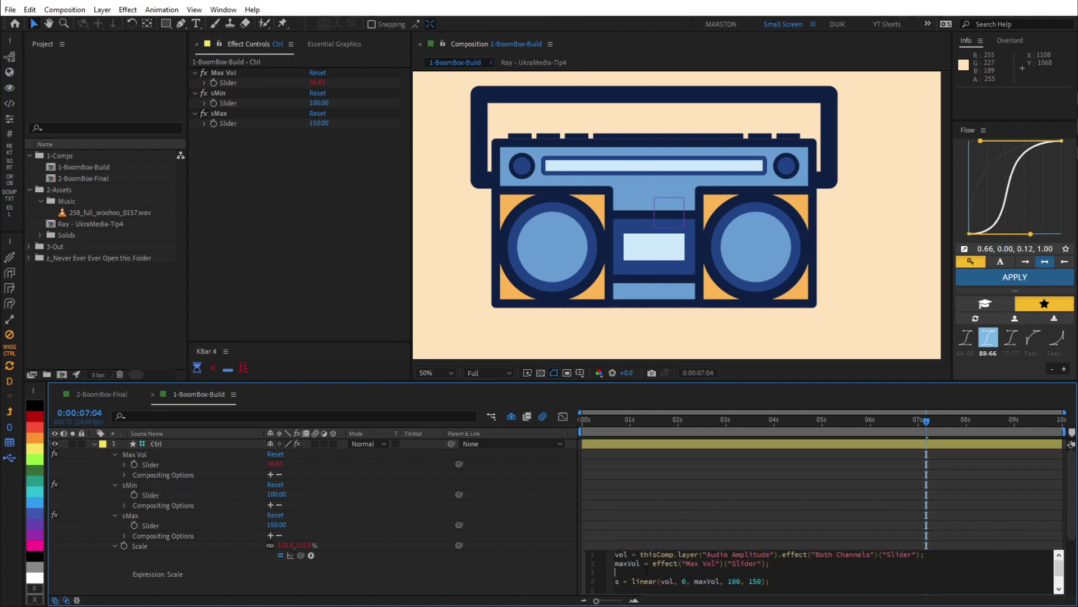
text(sMin =)
drag(301, 555, 163, 498)
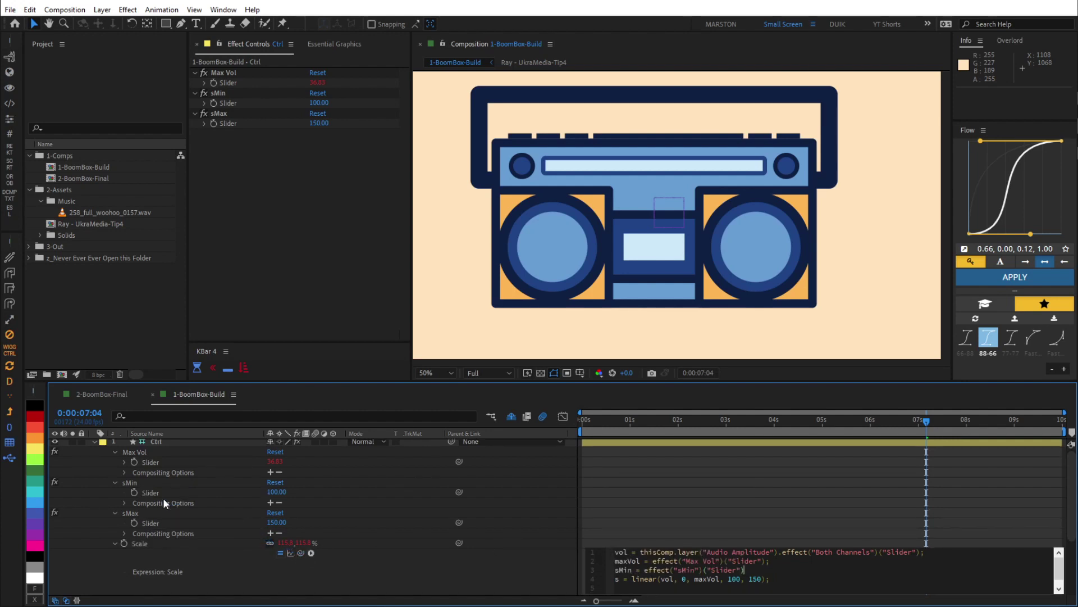
text(;)
key(Return)
text(sMax)
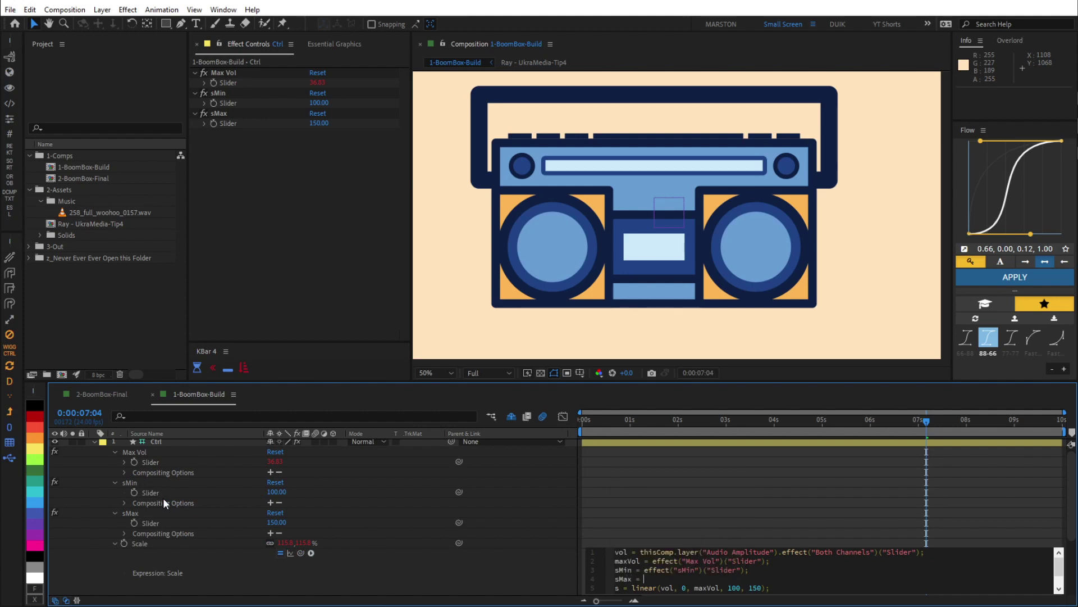
text( =)
drag(301, 552, 153, 519)
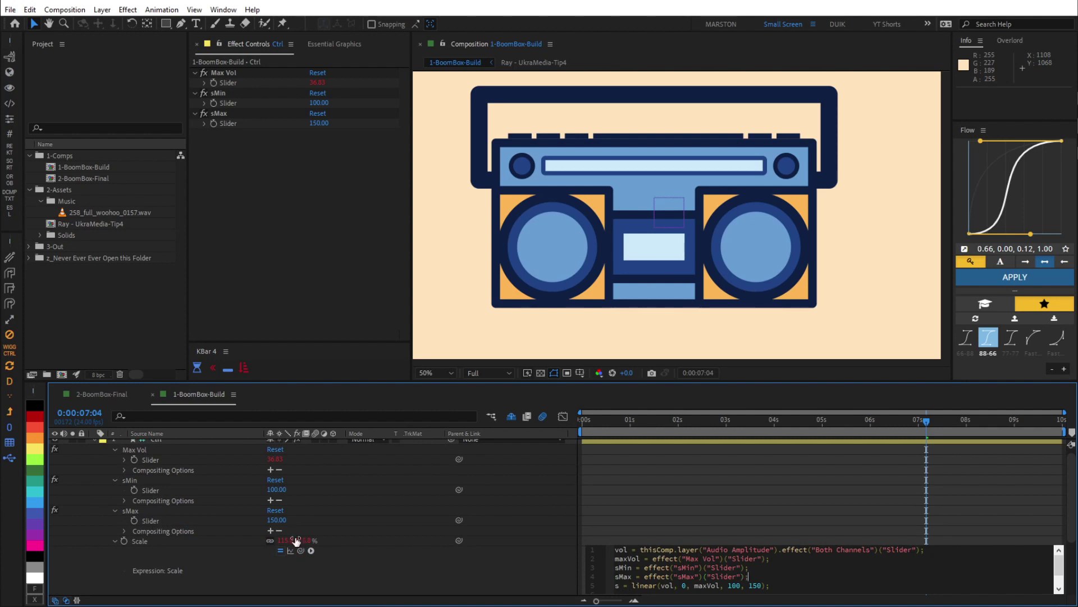
Replace 100 and 150 in linear() with sMin and sMax, commit, then raise sMax to 200.
double_click(734, 586)
text(sMin)
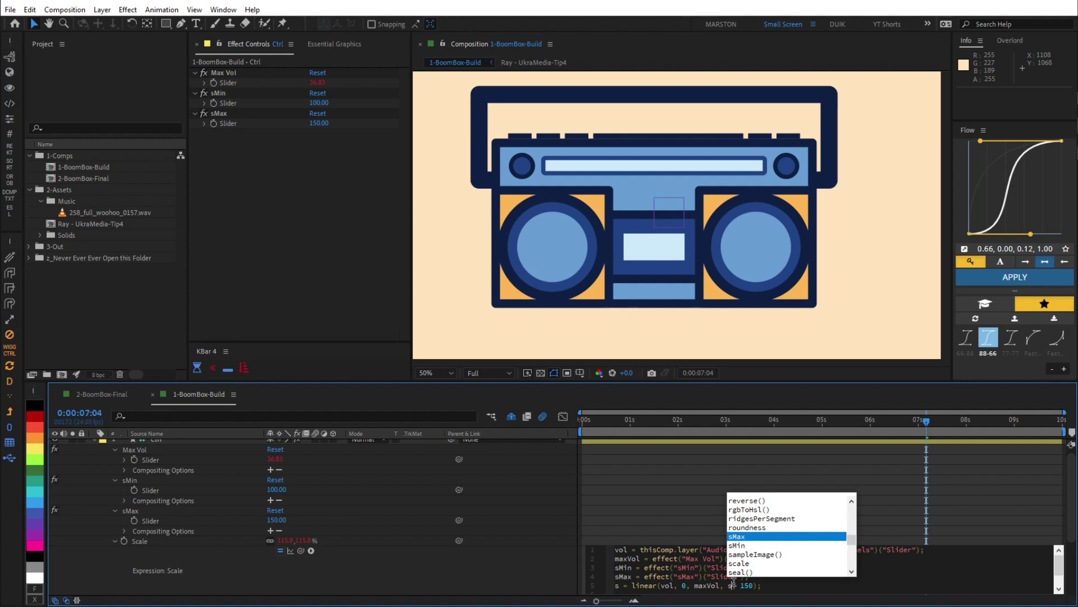
double_click(759, 586)
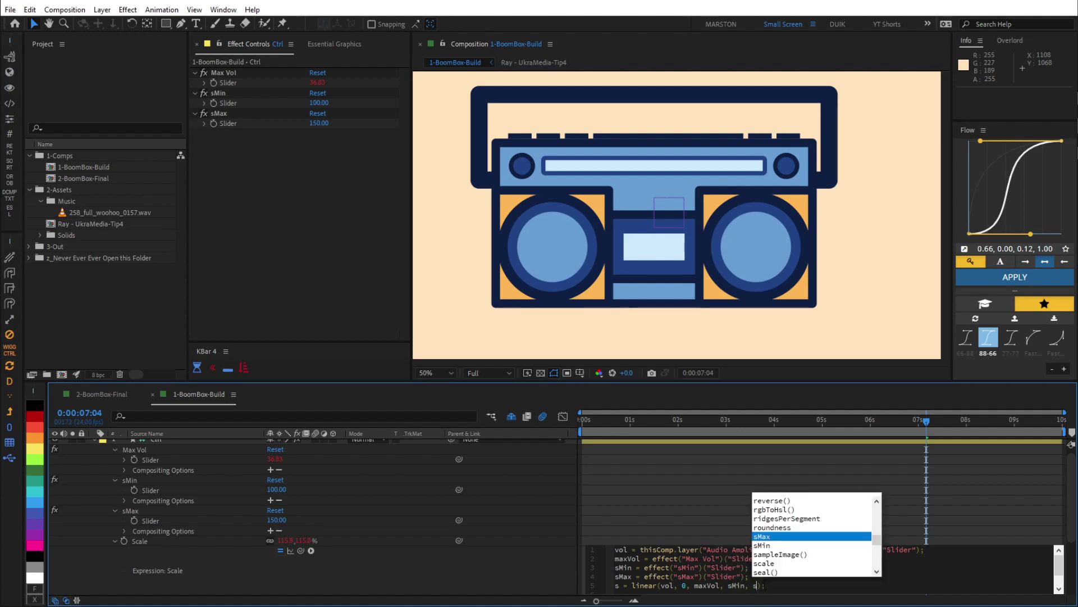
text(sMax)
click(780, 586)
key(KP_Enter)
key(space)
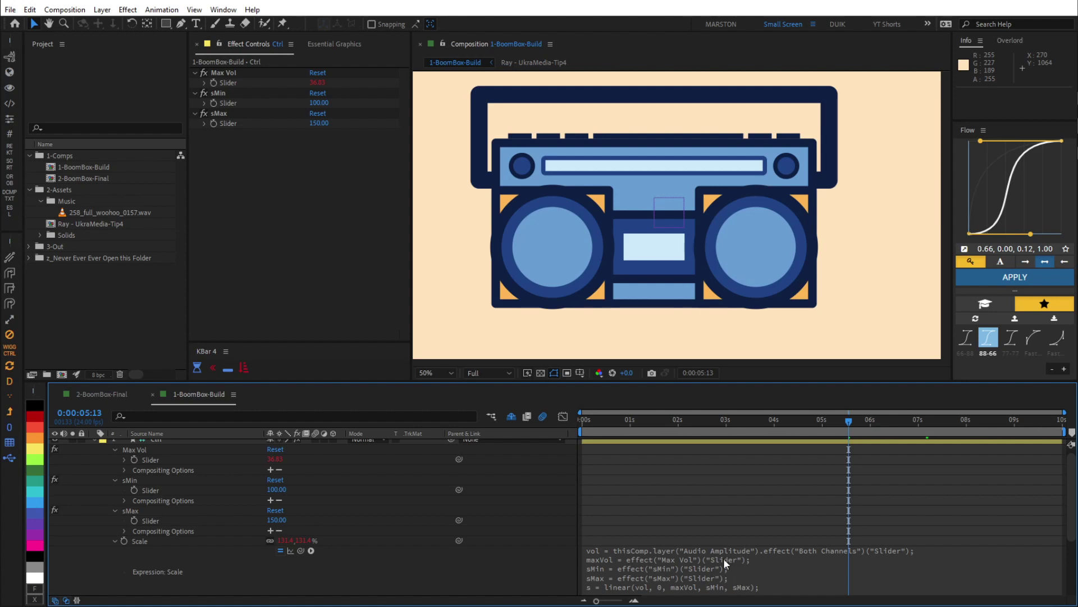
drag(315, 125, 324, 126)
Preview the speakers scaling with the music.
key(space)
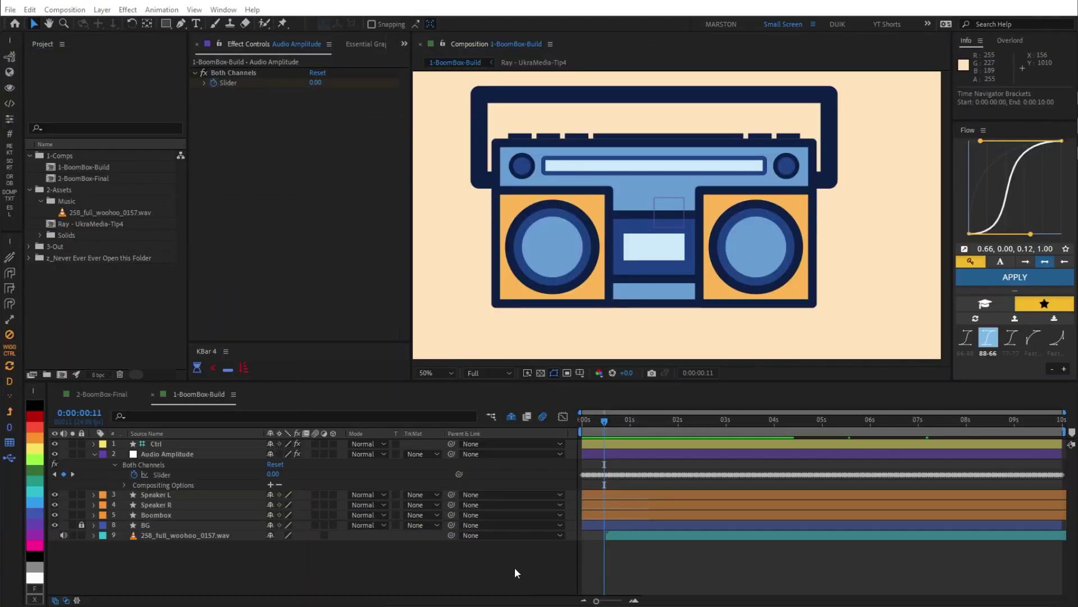
click(516, 570)
key(space)
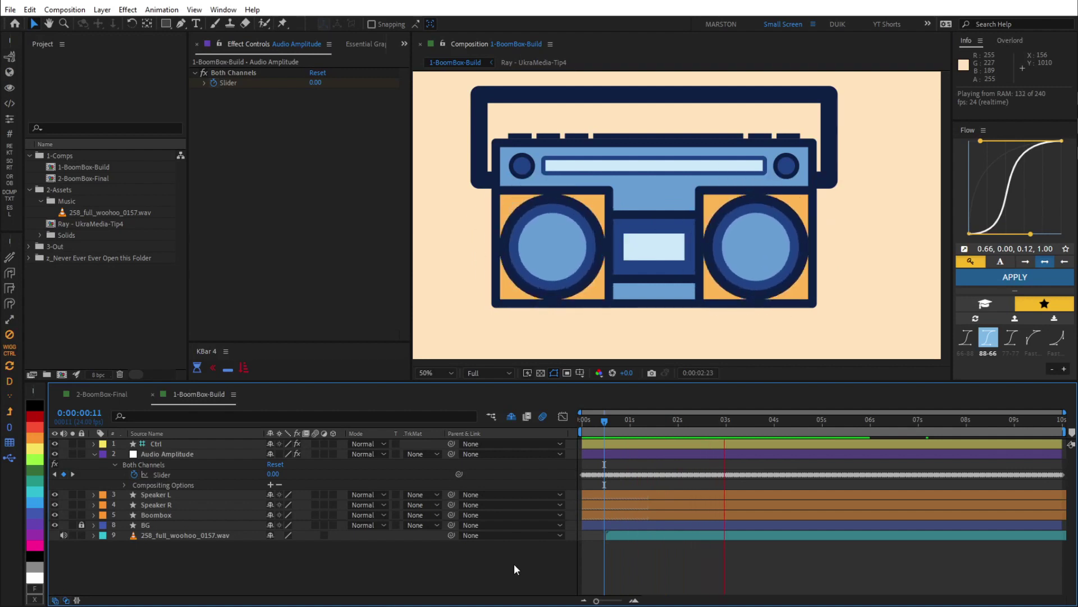
key(space)
Show the Audio Amplitude slider's jagged curve in the Graph Editor and add an expression to it.
click(164, 473)
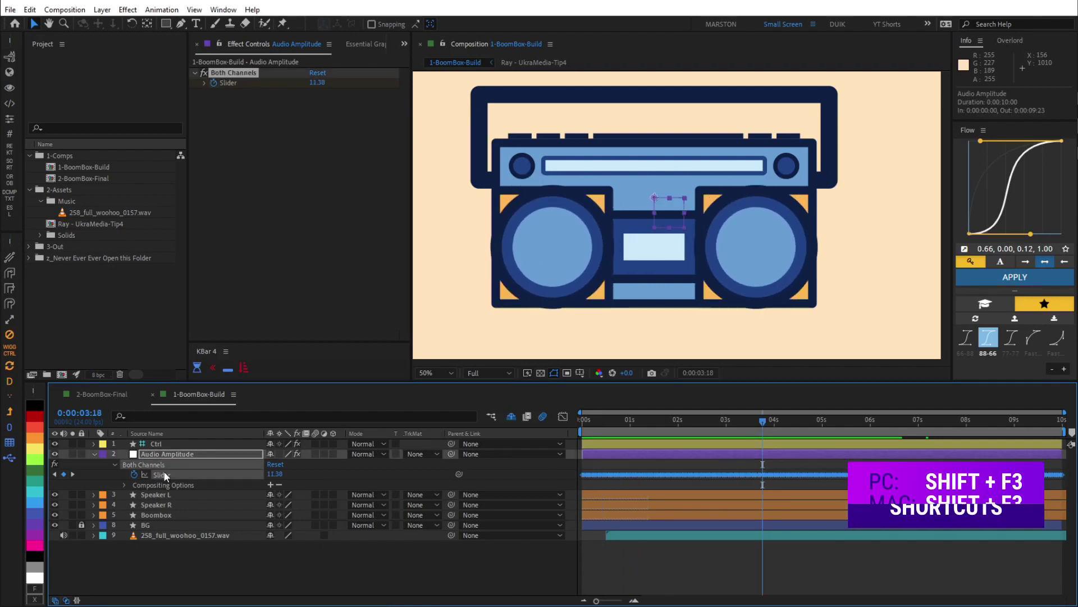
key(shift+F3)
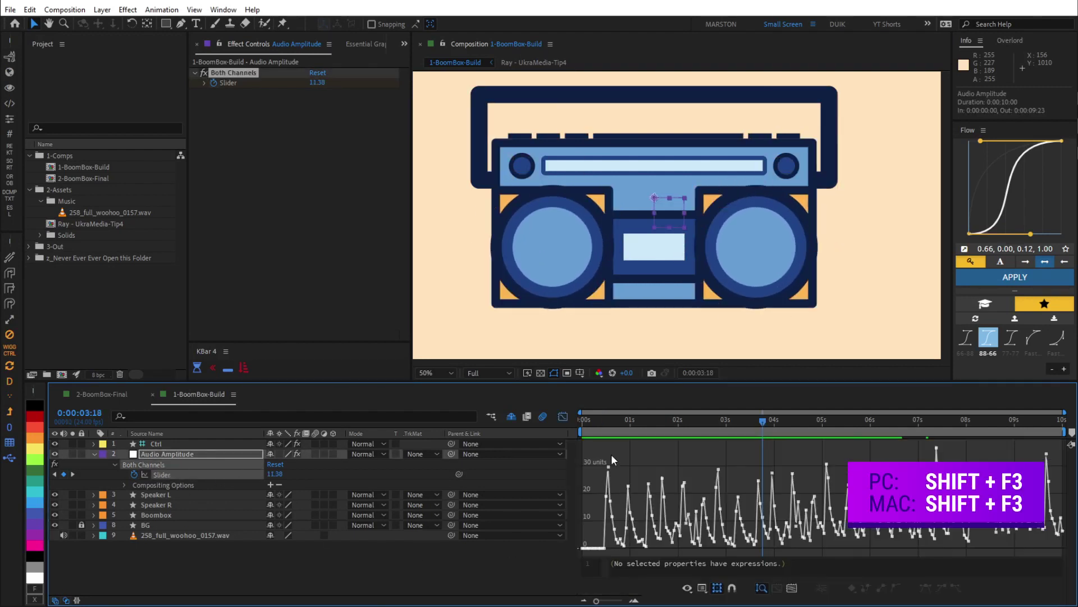
scroll(639, 451, up, 3)
drag(749, 601, 676, 602)
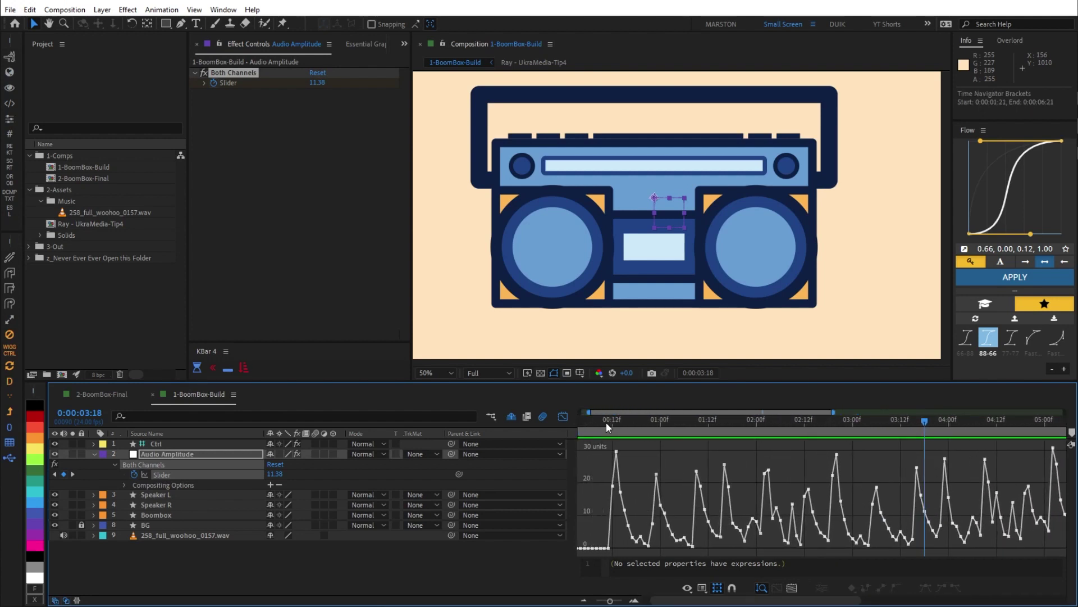
click(612, 425)
drag(615, 436, 656, 448)
key(alt+shift+equal)
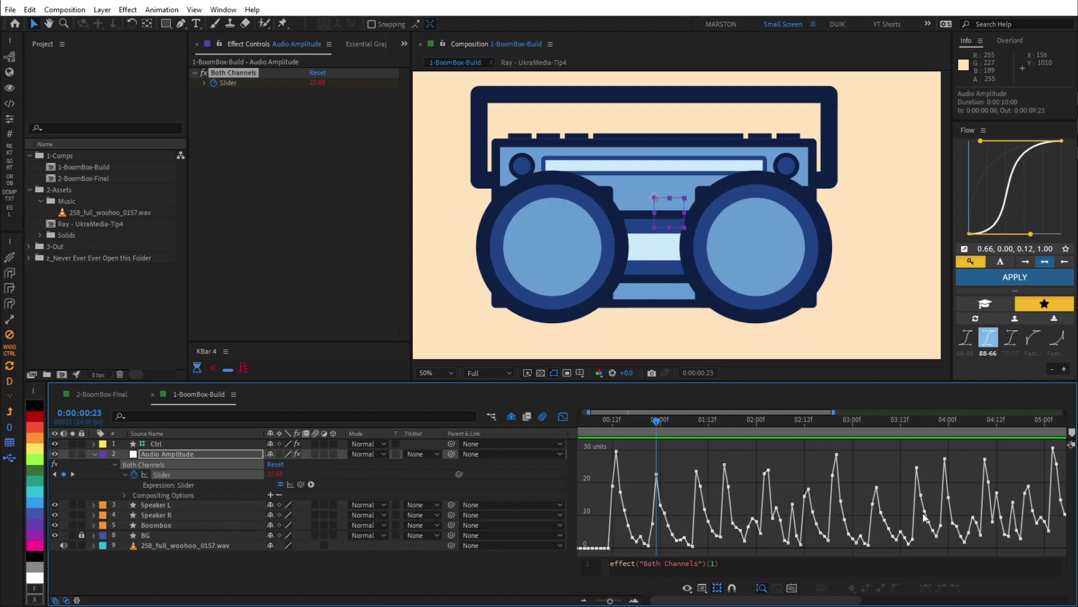
Replace the Audio Amplitude slider expression with smooth(.1,24).
click(750, 565)
text(smooth()
text(.1,24);)
click(544, 569)
Turn on Show Post-Expression Graph to compare the smoothed curve with the original.
click(161, 475)
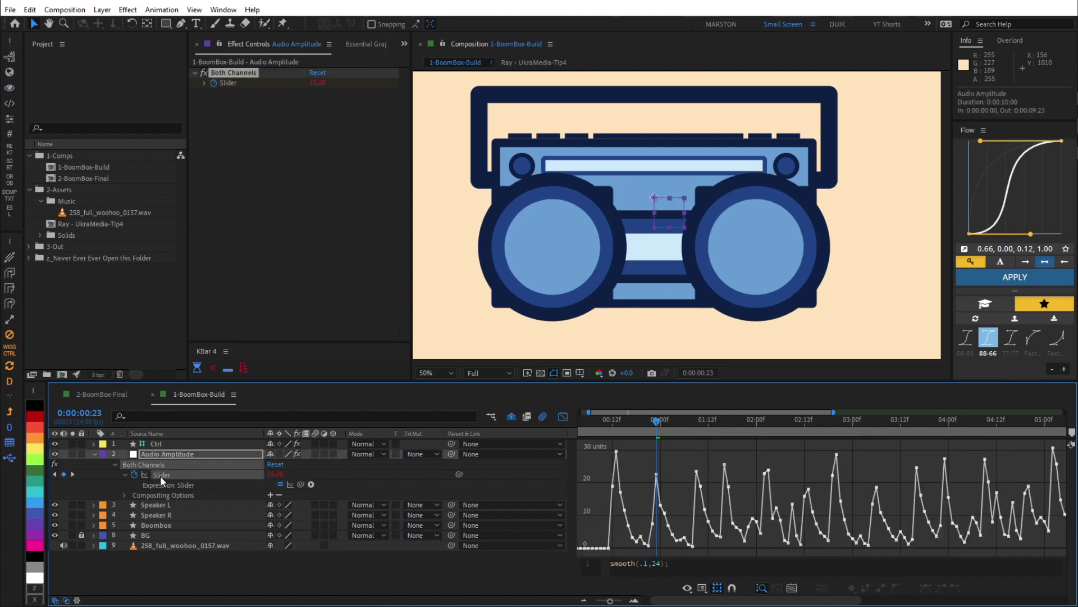
click(290, 484)
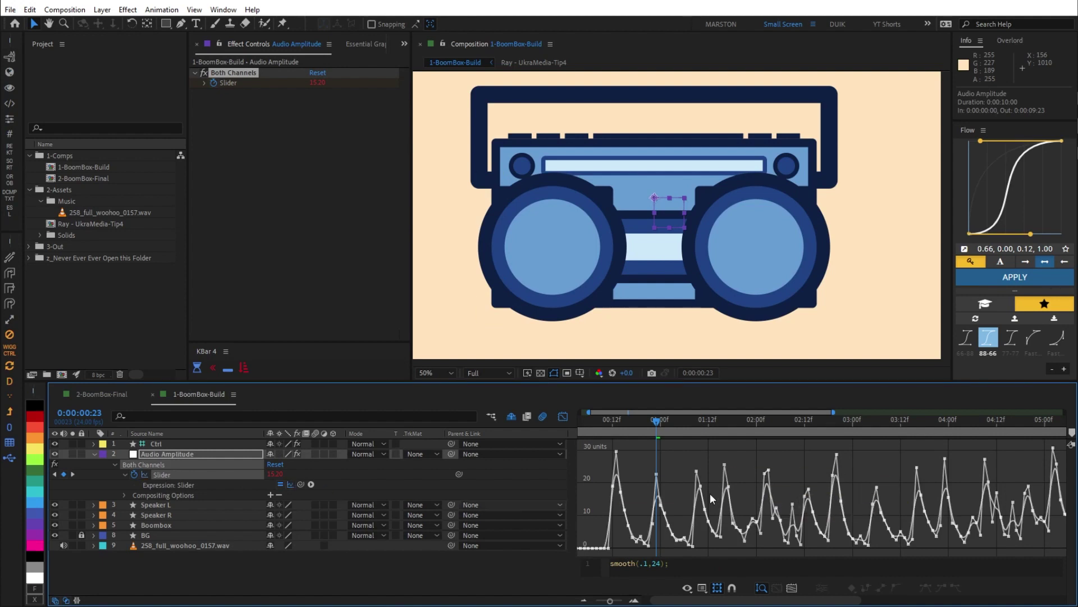
scroll(709, 493, up, 5)
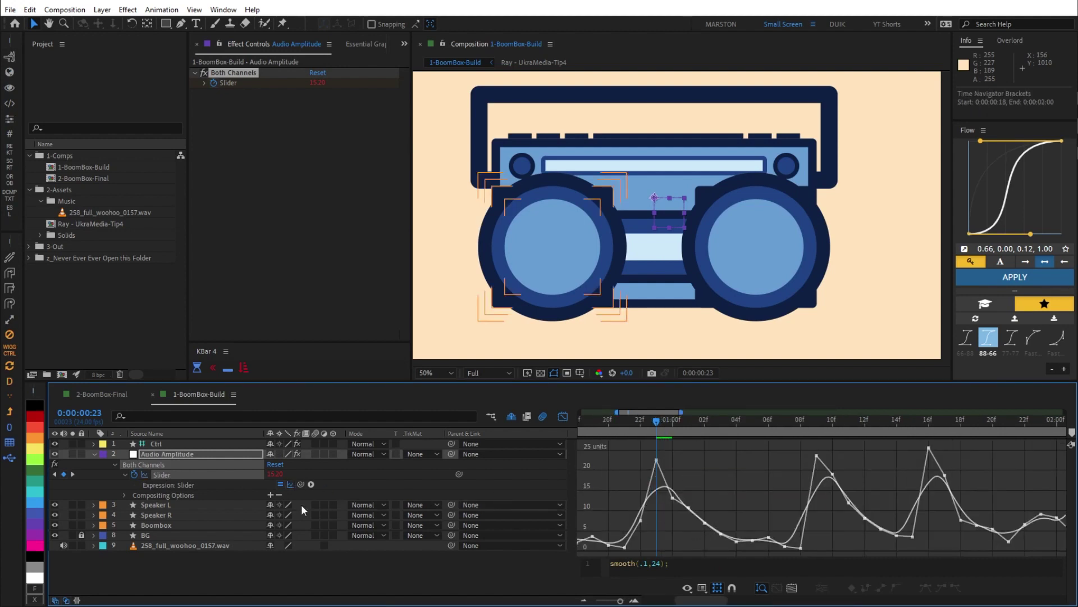
click(291, 483)
click(291, 483)
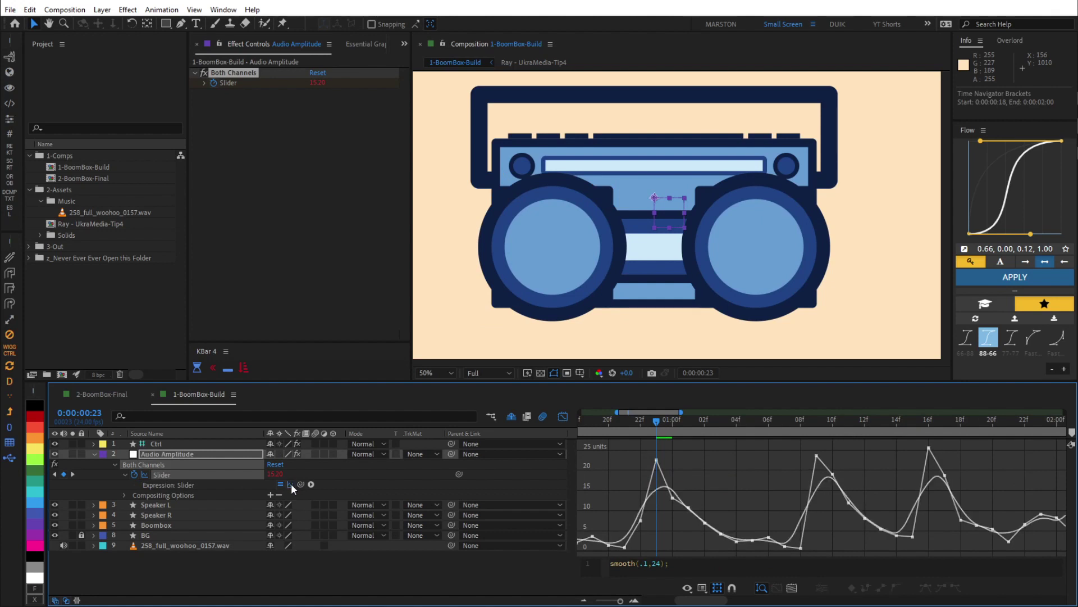
scroll(901, 509, down, 5)
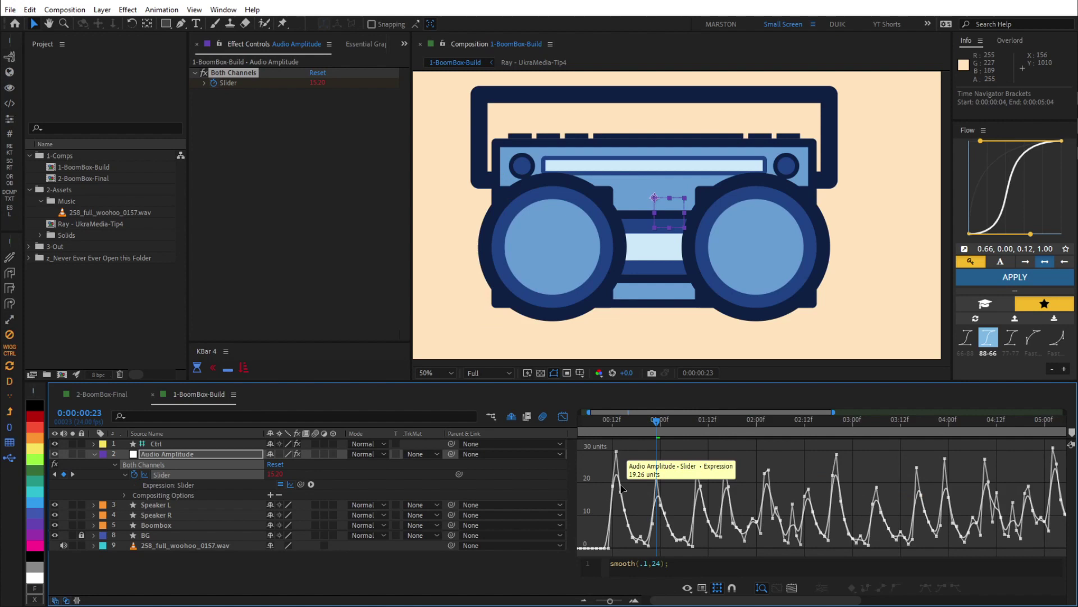
Preview the smoothed speaker animation, then scrub the 2-BoomBox-Final comp to about 0:00:01:10.
key(space)
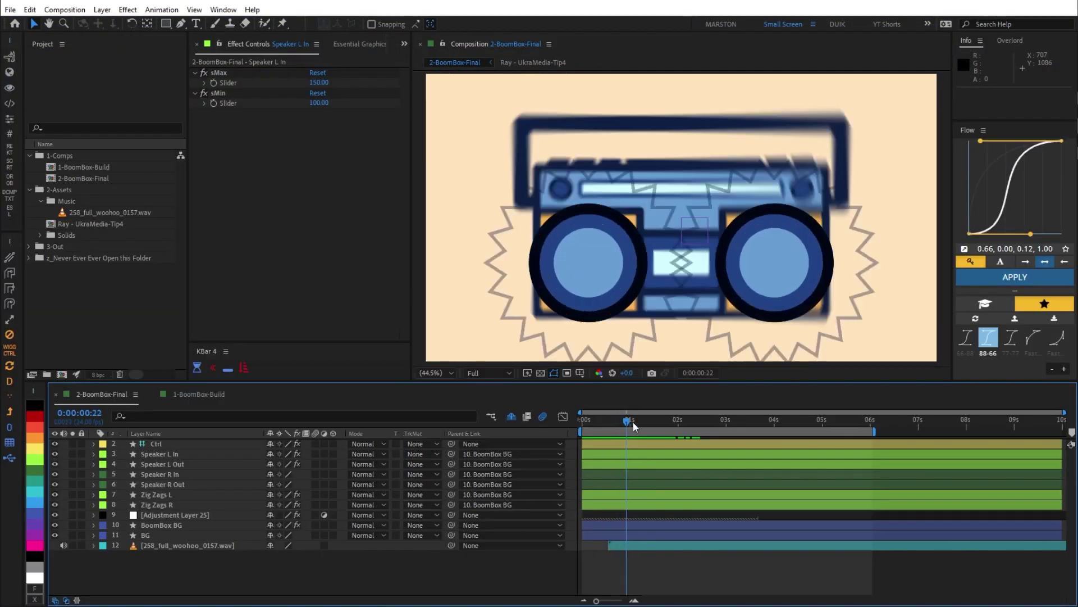
drag(632, 422, 662, 423)
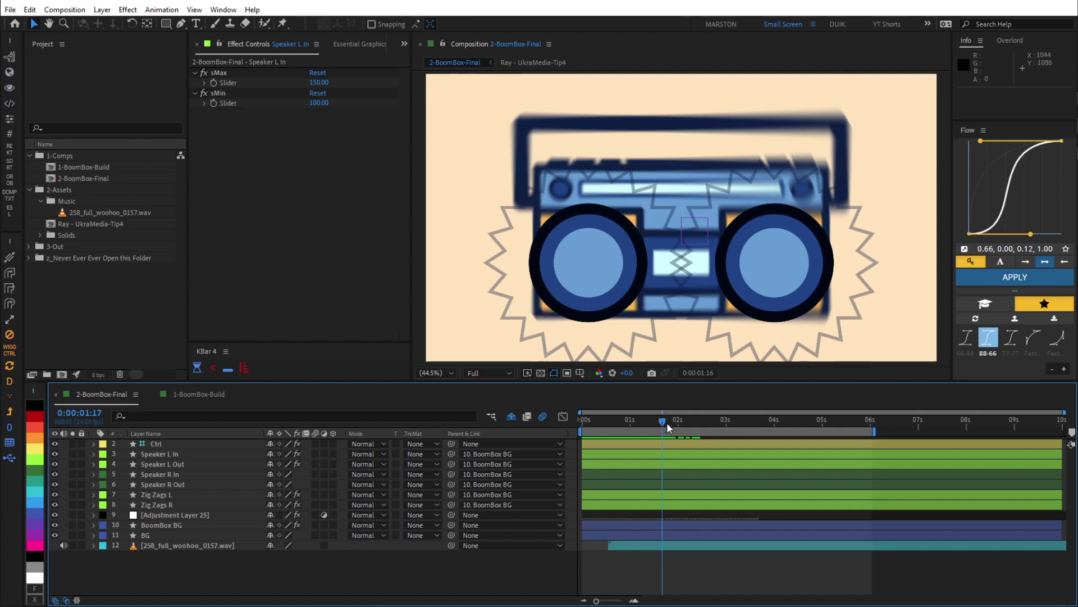
Scrub to 0:00:02:00, maximize the Composition panel and play the final boombox animation.
drag(668, 429, 685, 430)
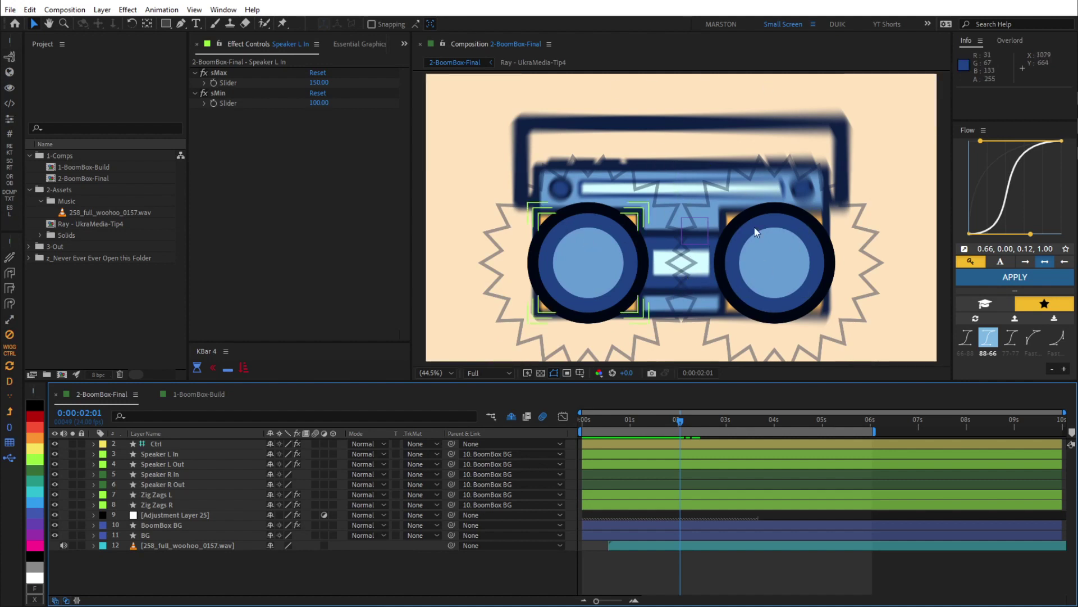
key(grave)
key(space)
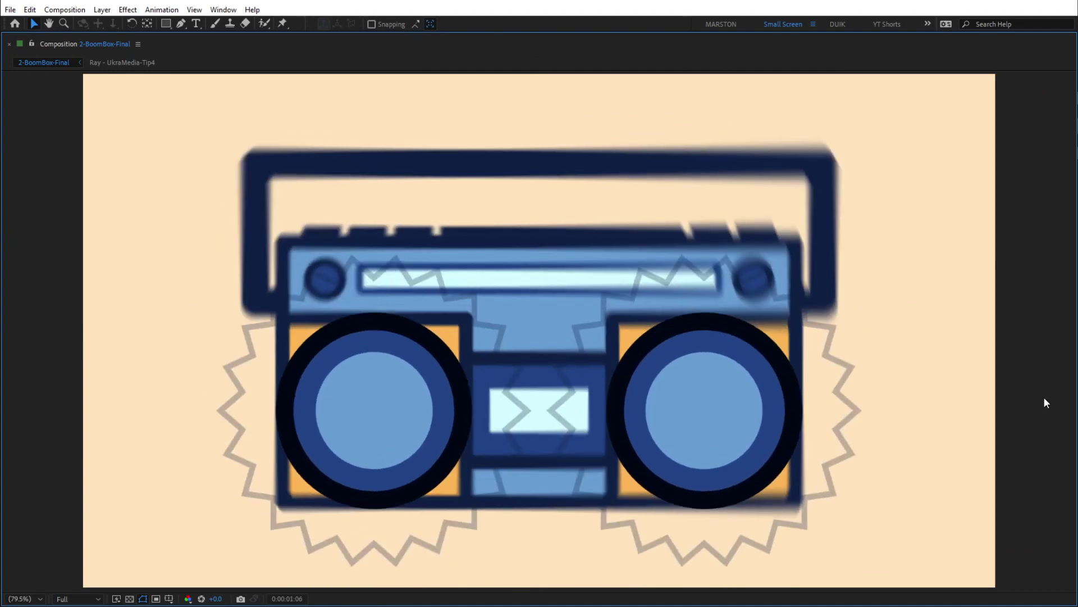